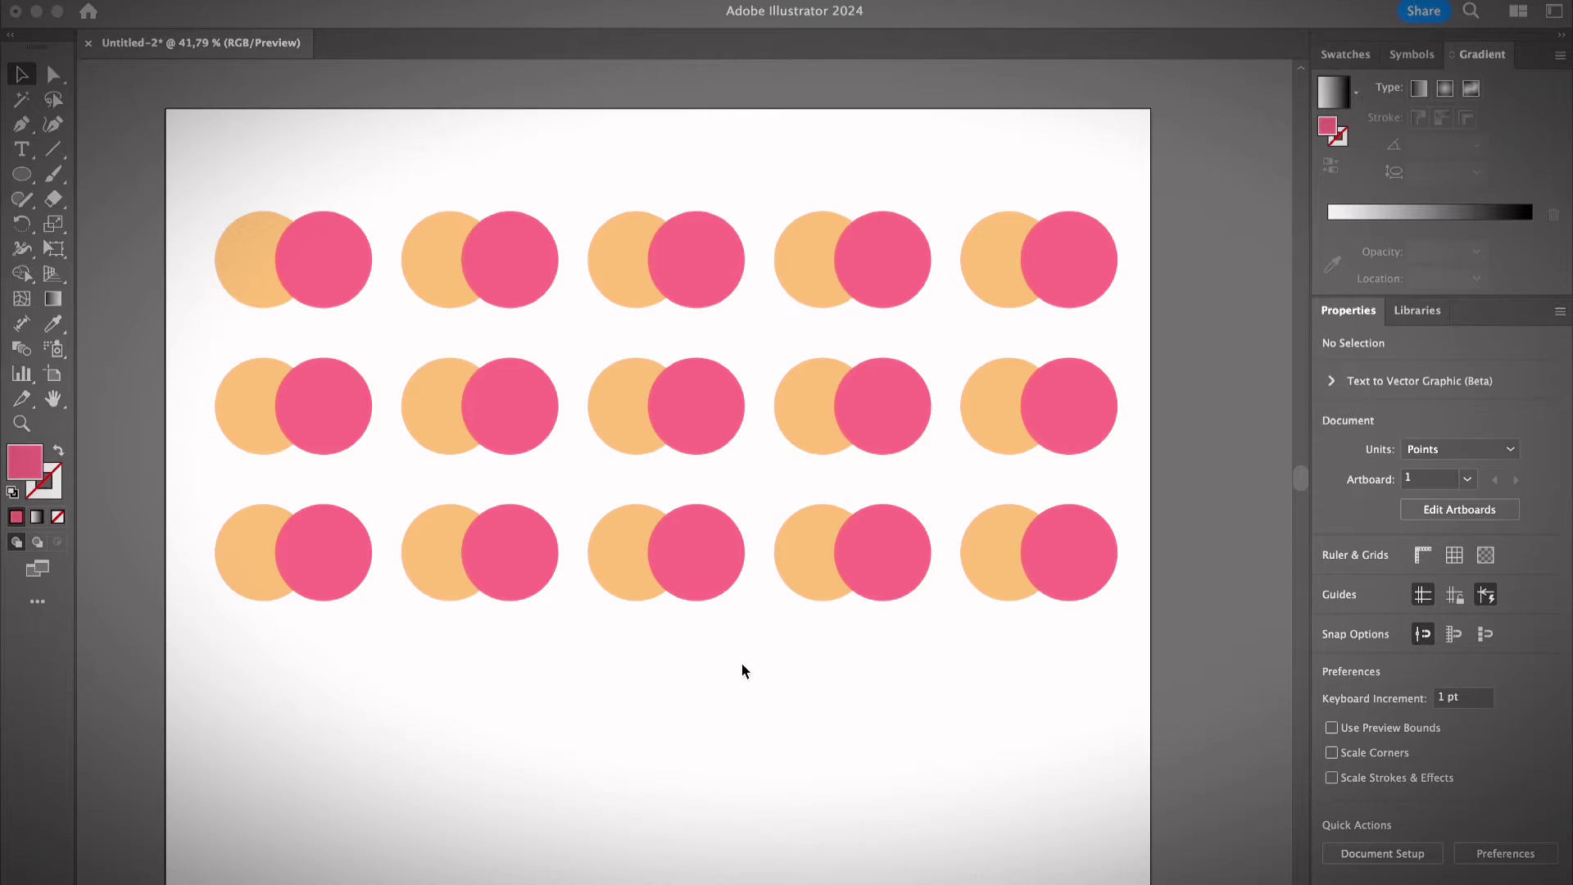
Marquee-select the top-left orange and pink circle pair to show its Appearance settings.
click(211, 585)
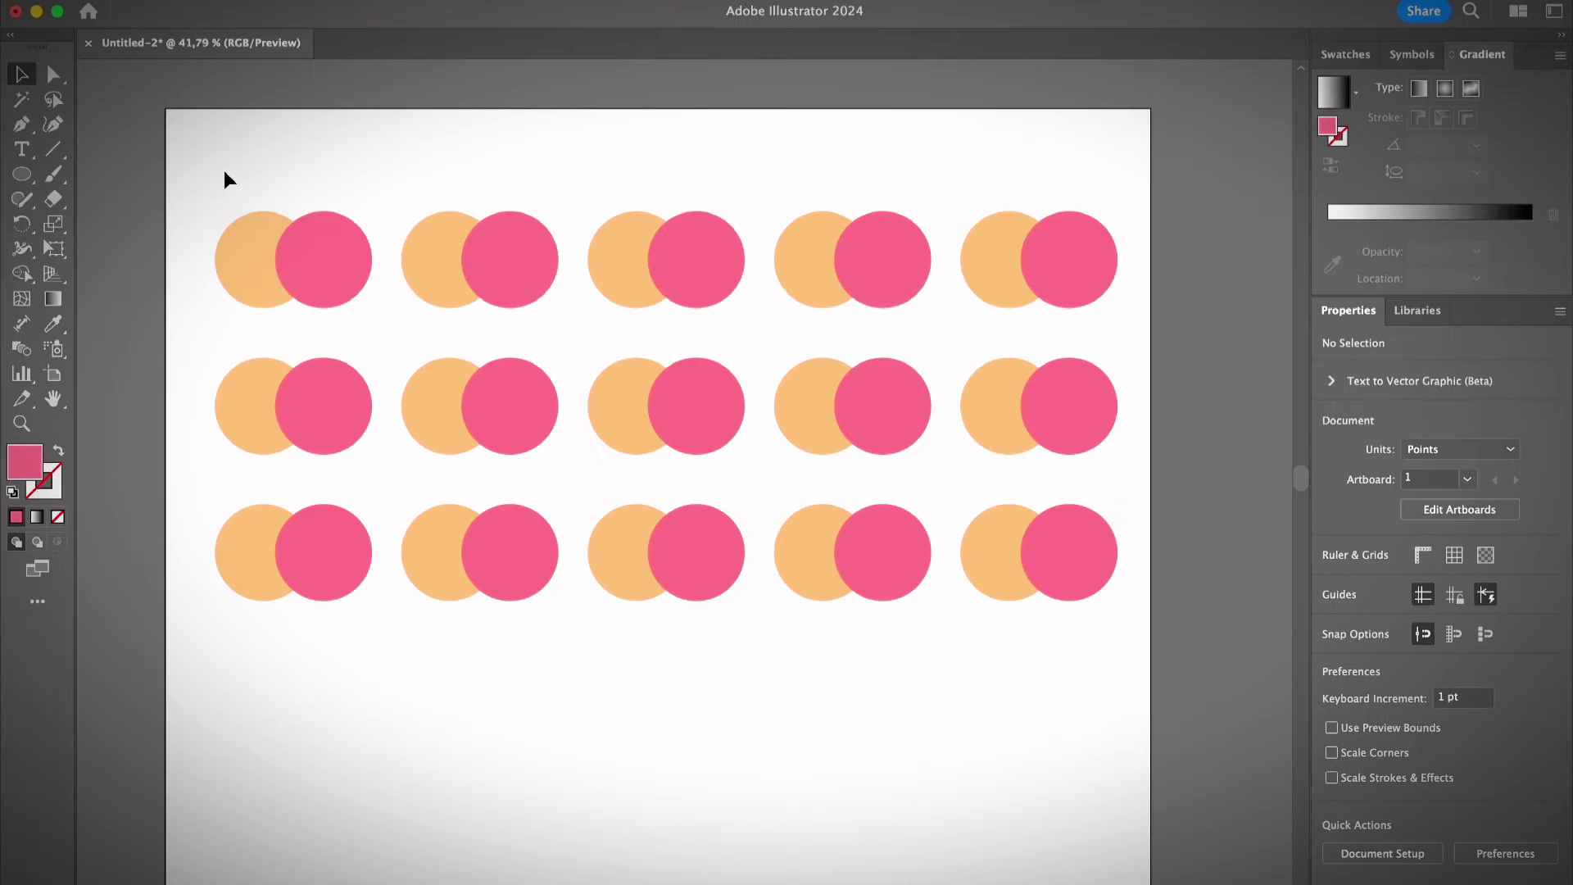
drag(225, 175, 385, 293)
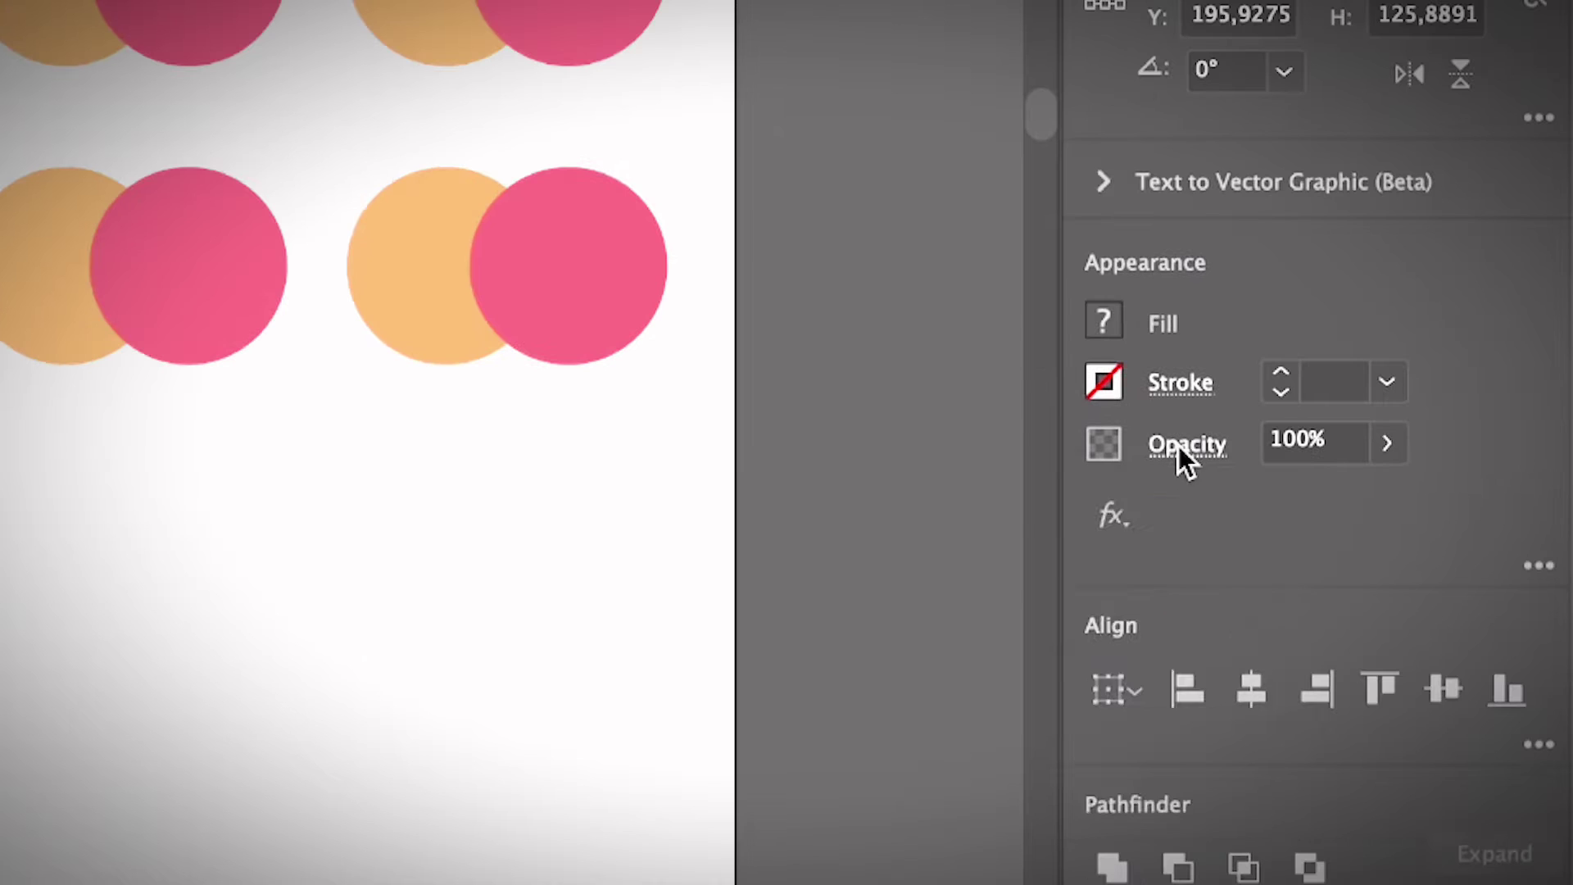
click(1180, 699)
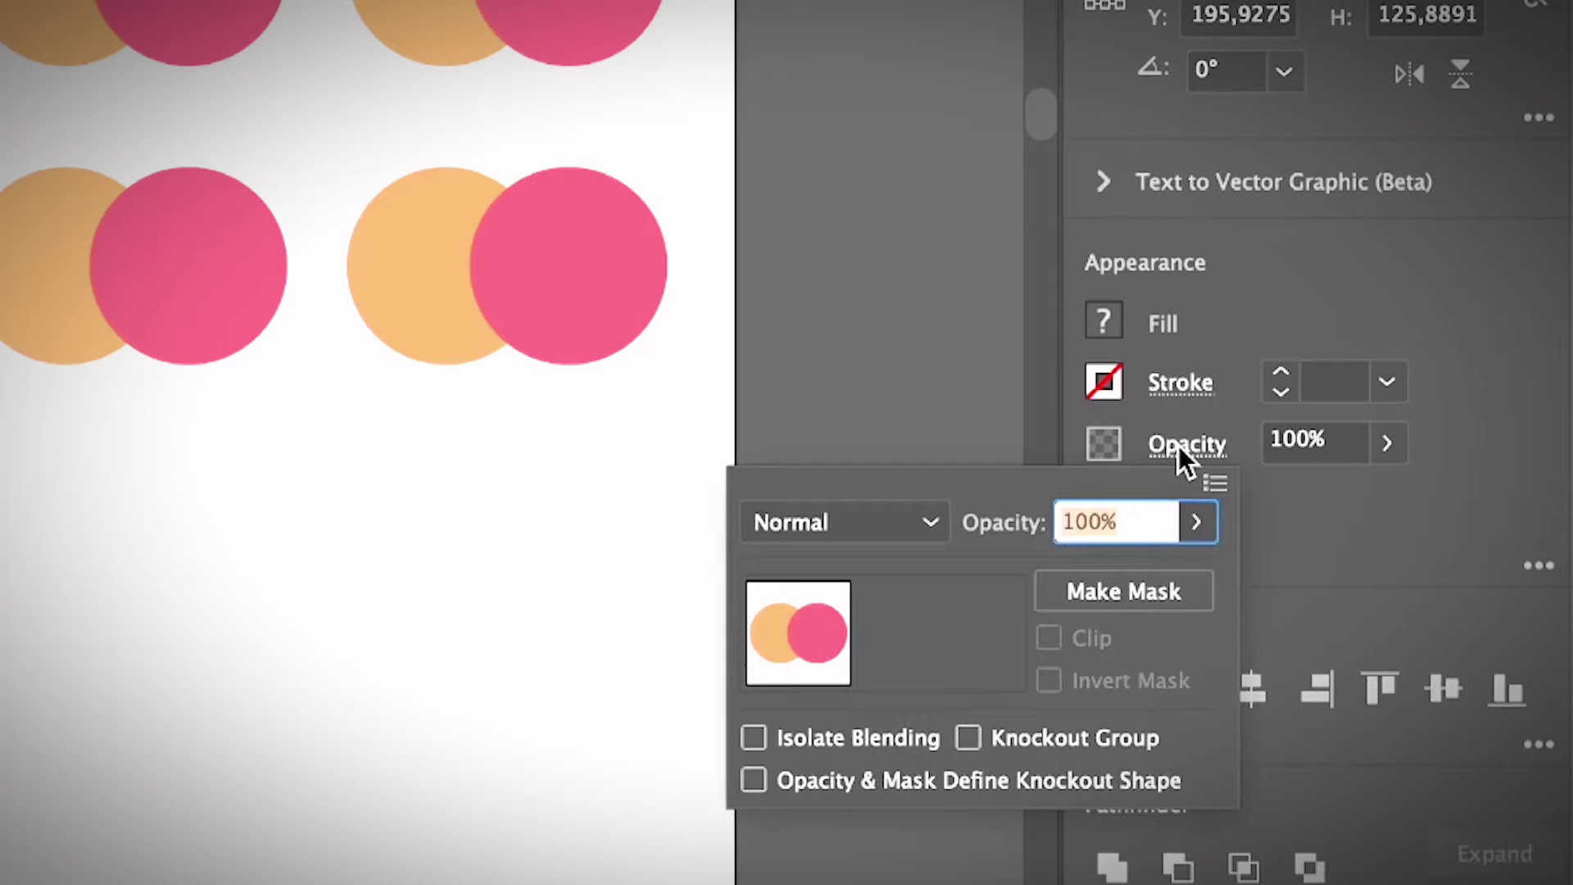
click(930, 525)
click(931, 525)
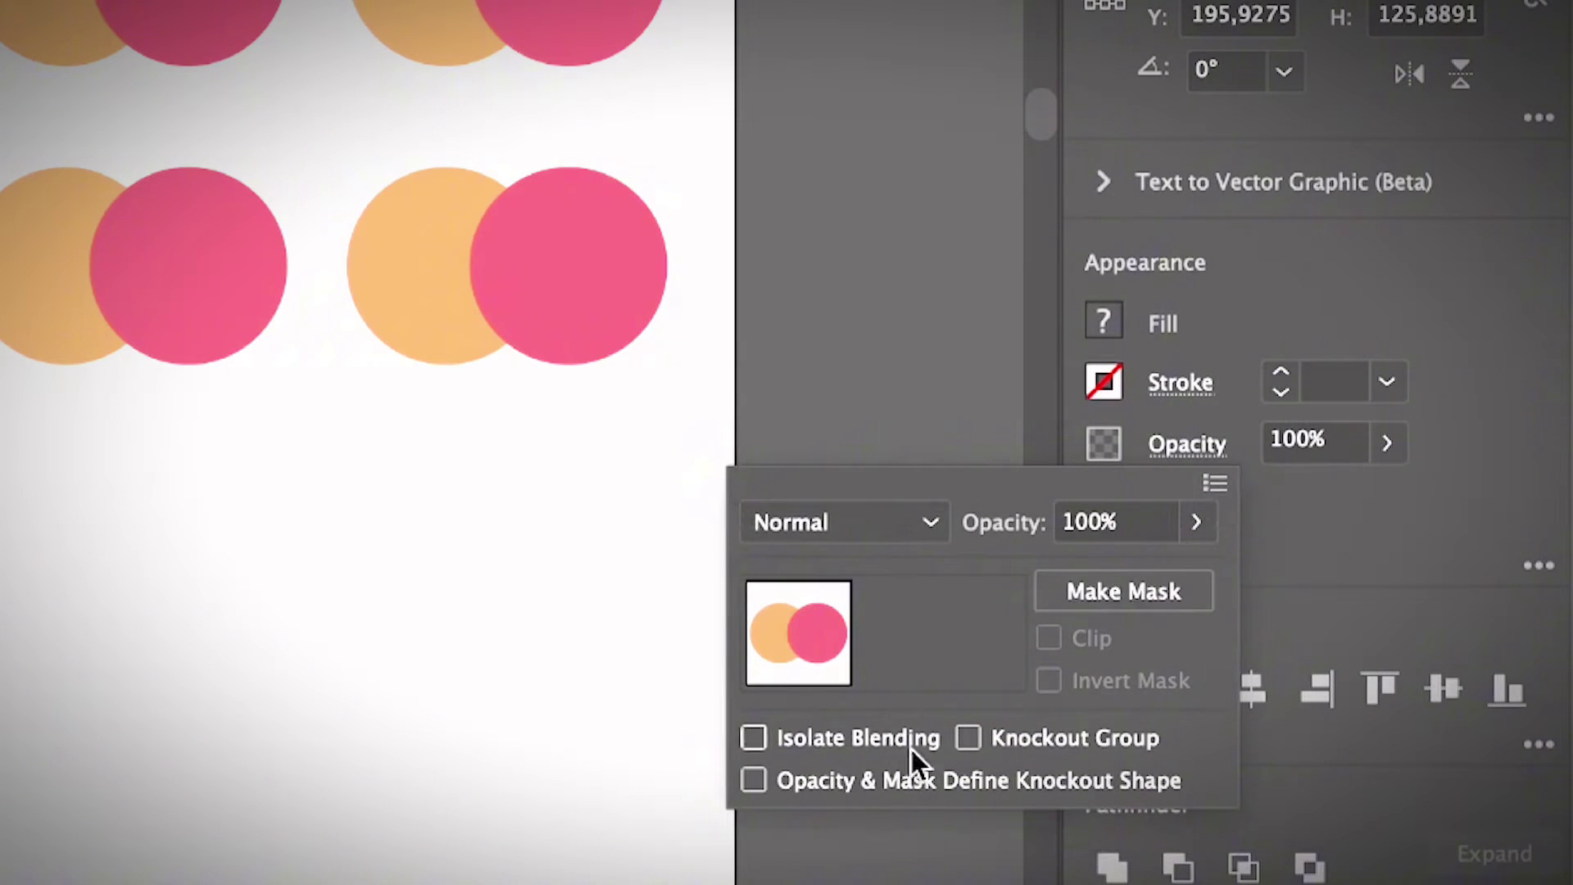
click(897, 421)
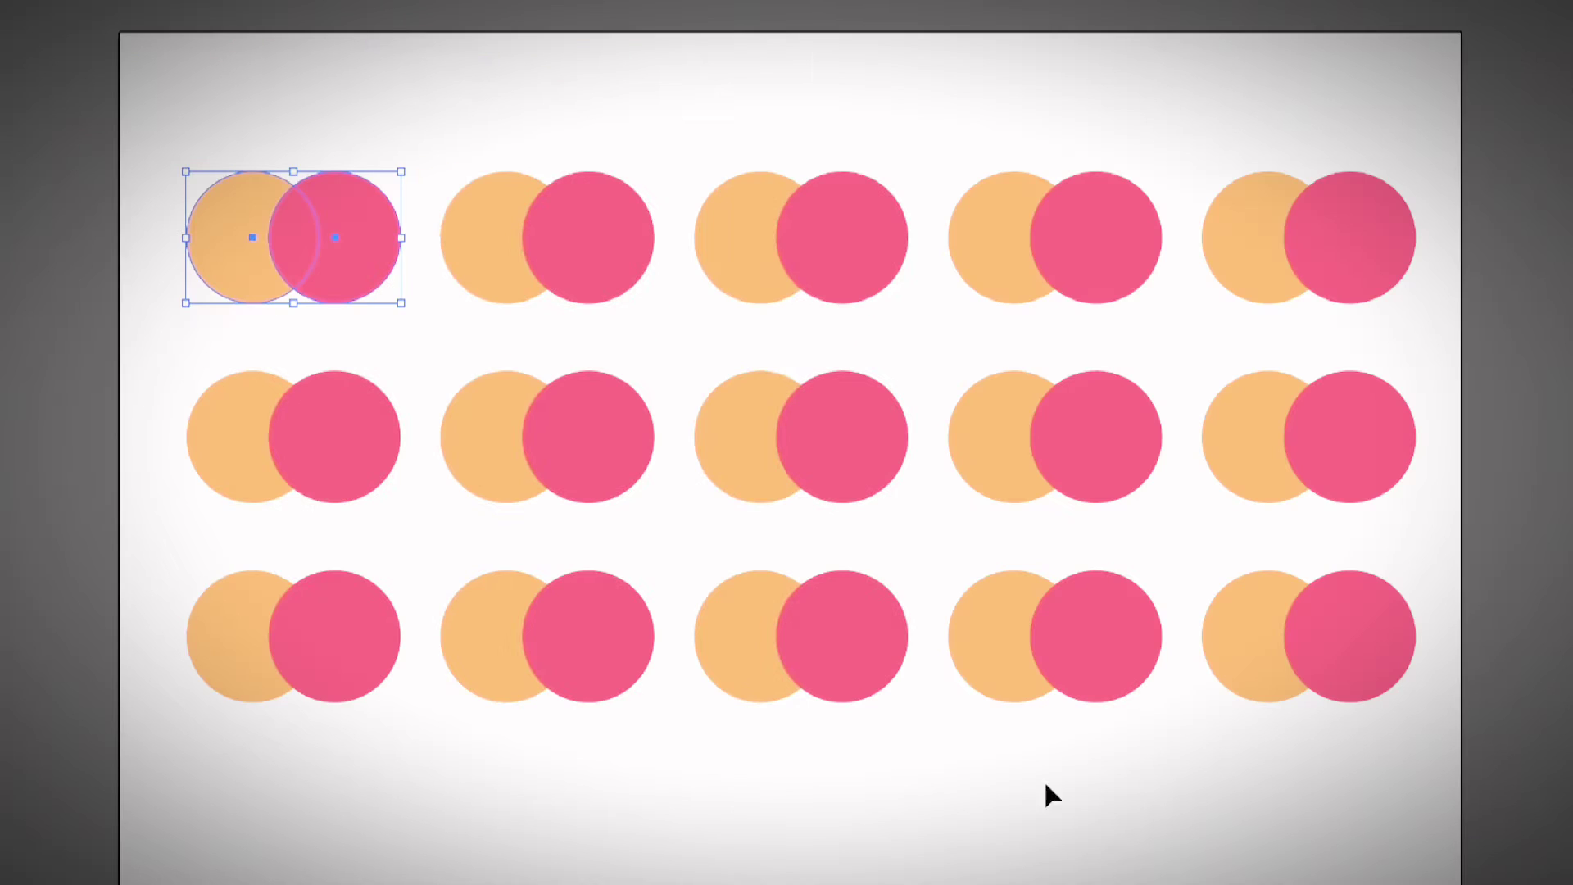
Show the Transparency panel beside the artwork and check its blend modes, leaving Normal.
click(749, 2)
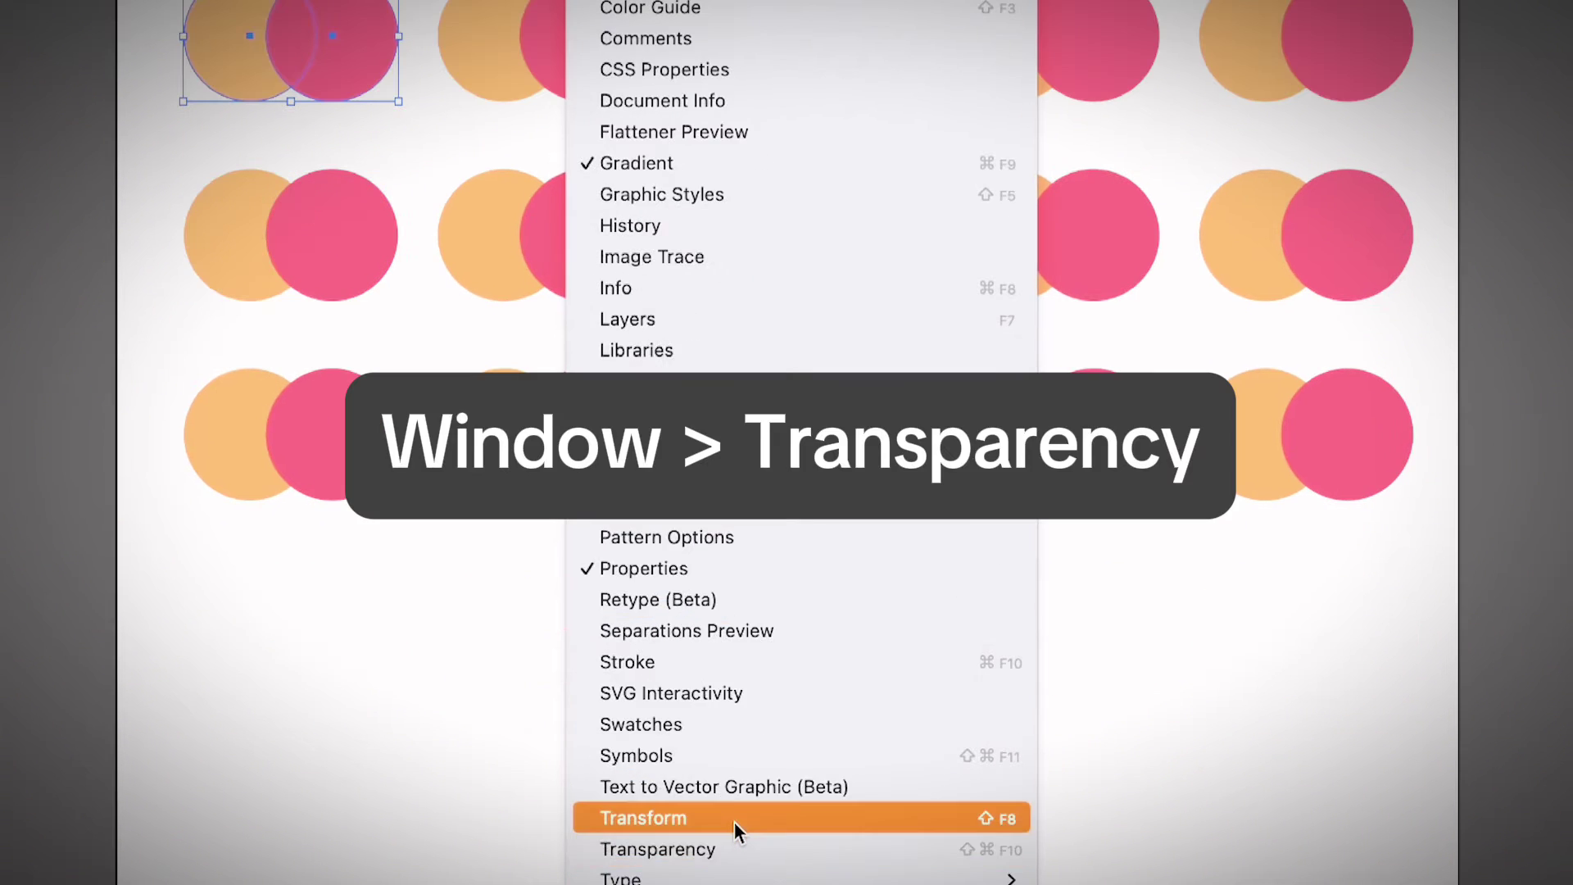
click(736, 692)
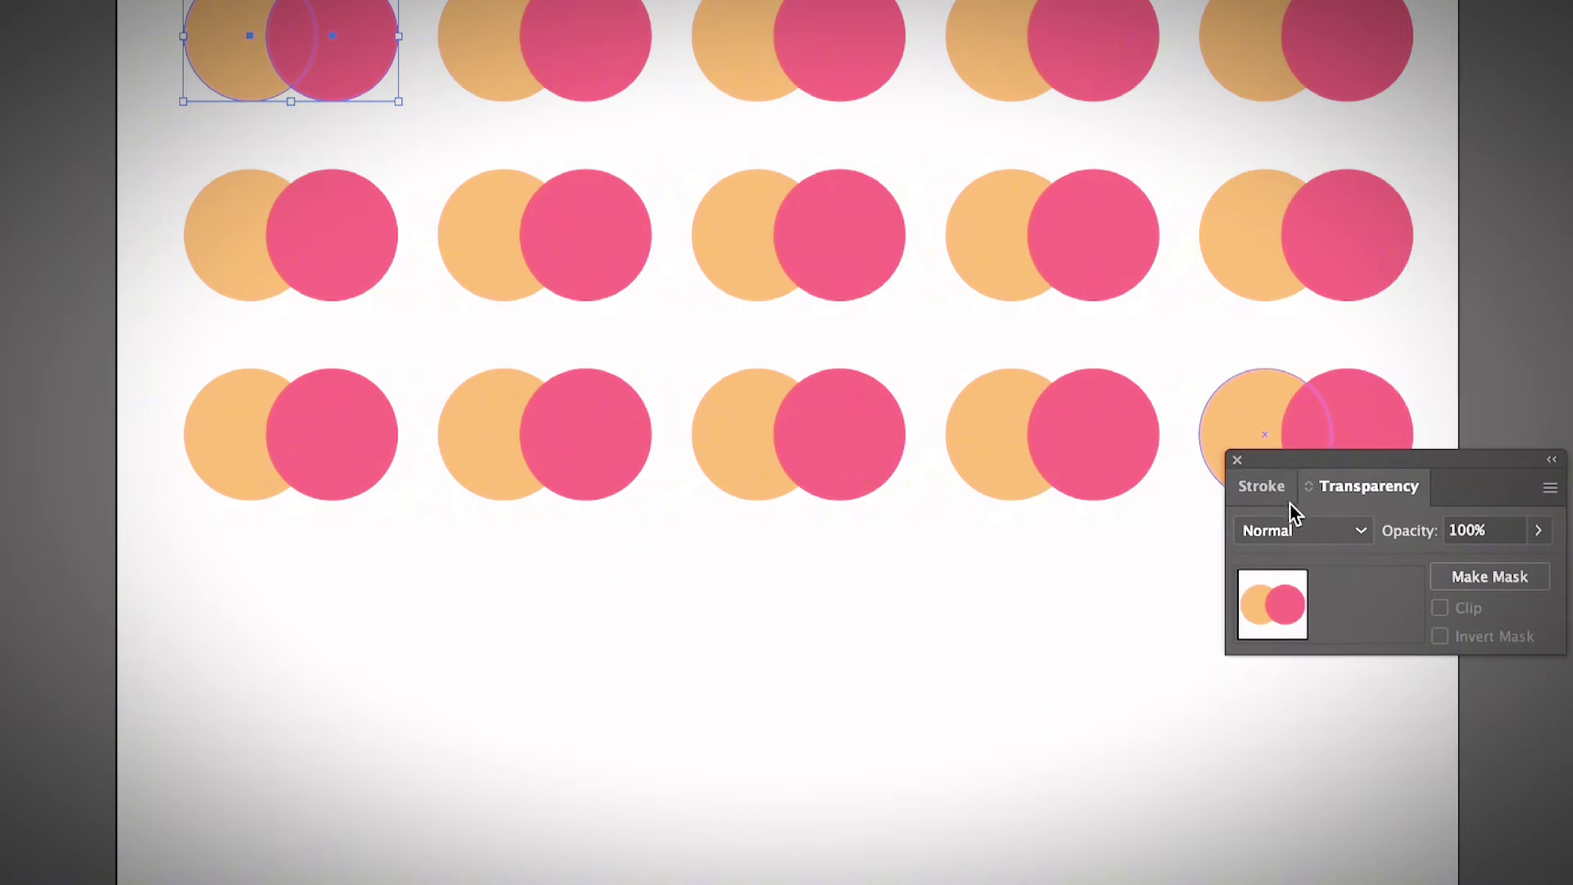
drag(1300, 460, 912, 539)
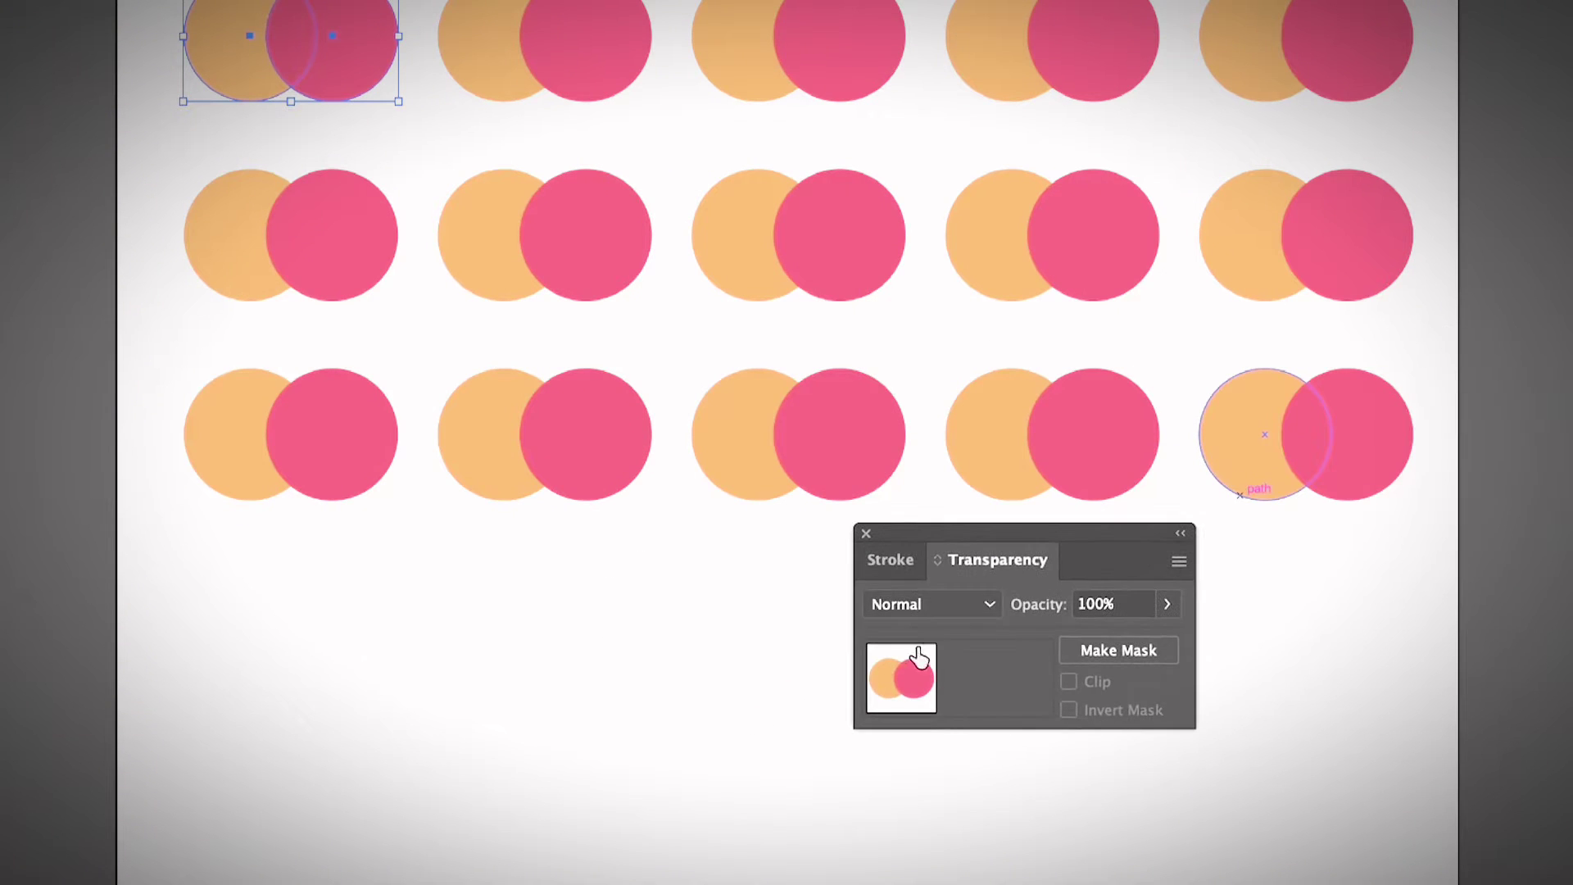
click(989, 605)
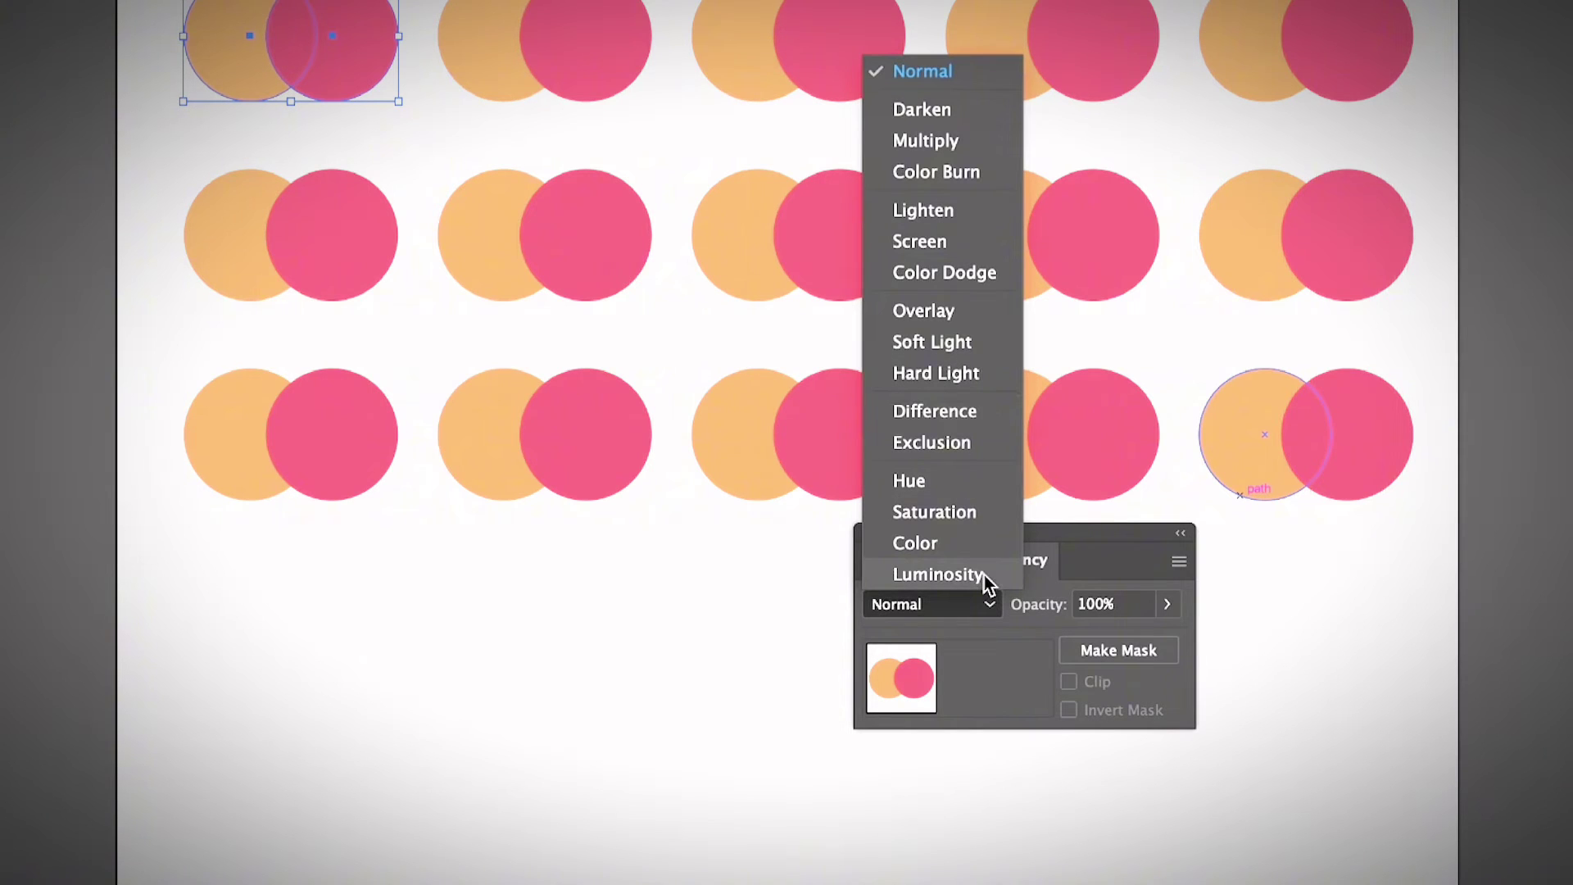
click(1234, 662)
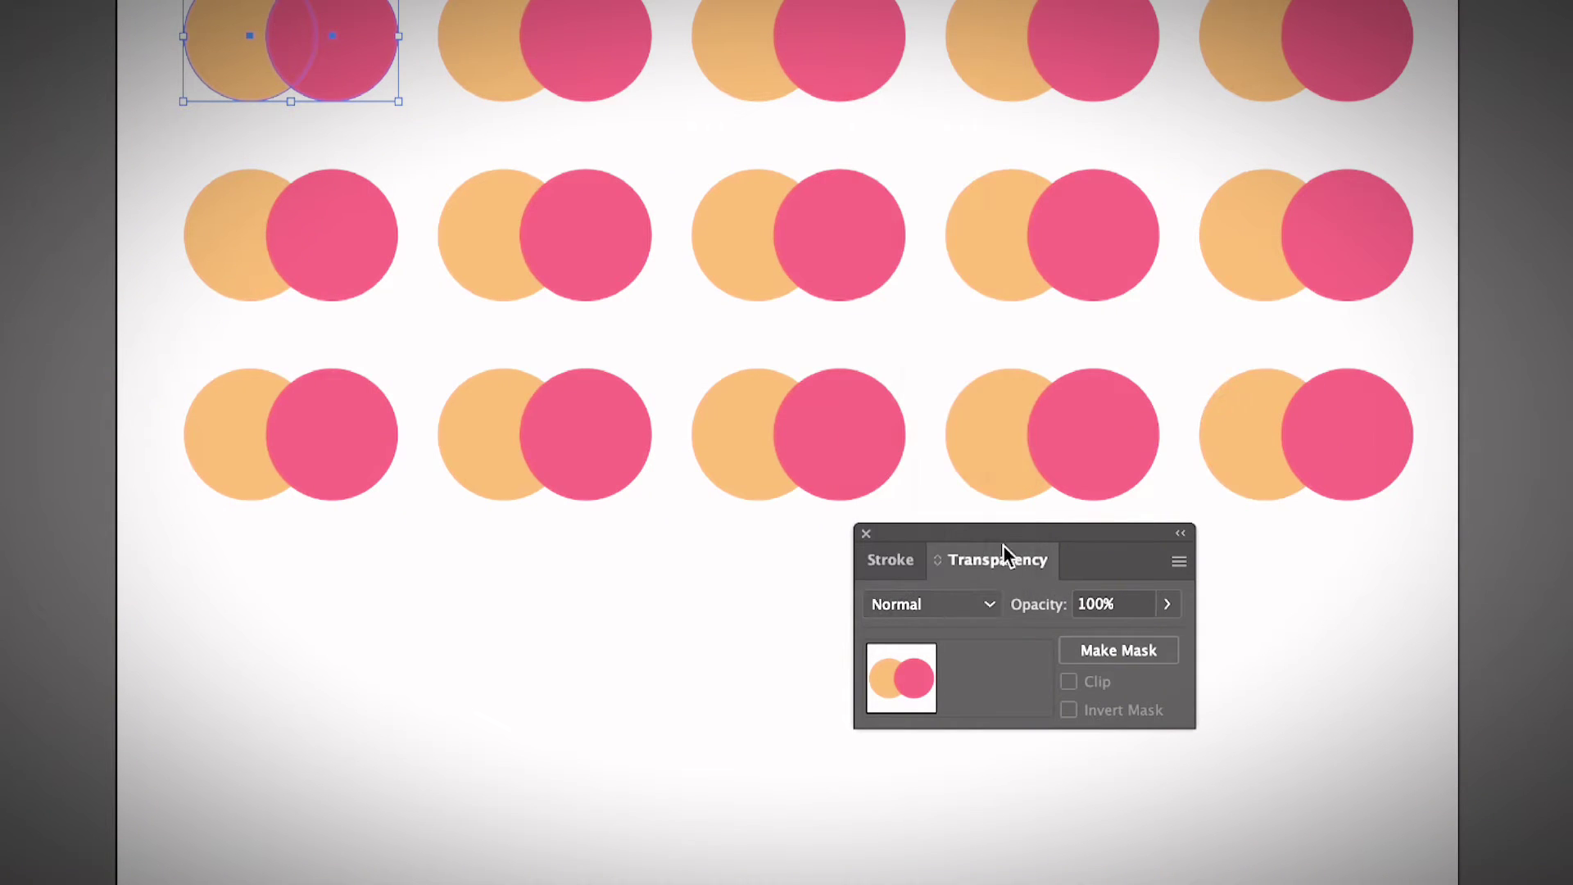
drag(1000, 529, 1218, 553)
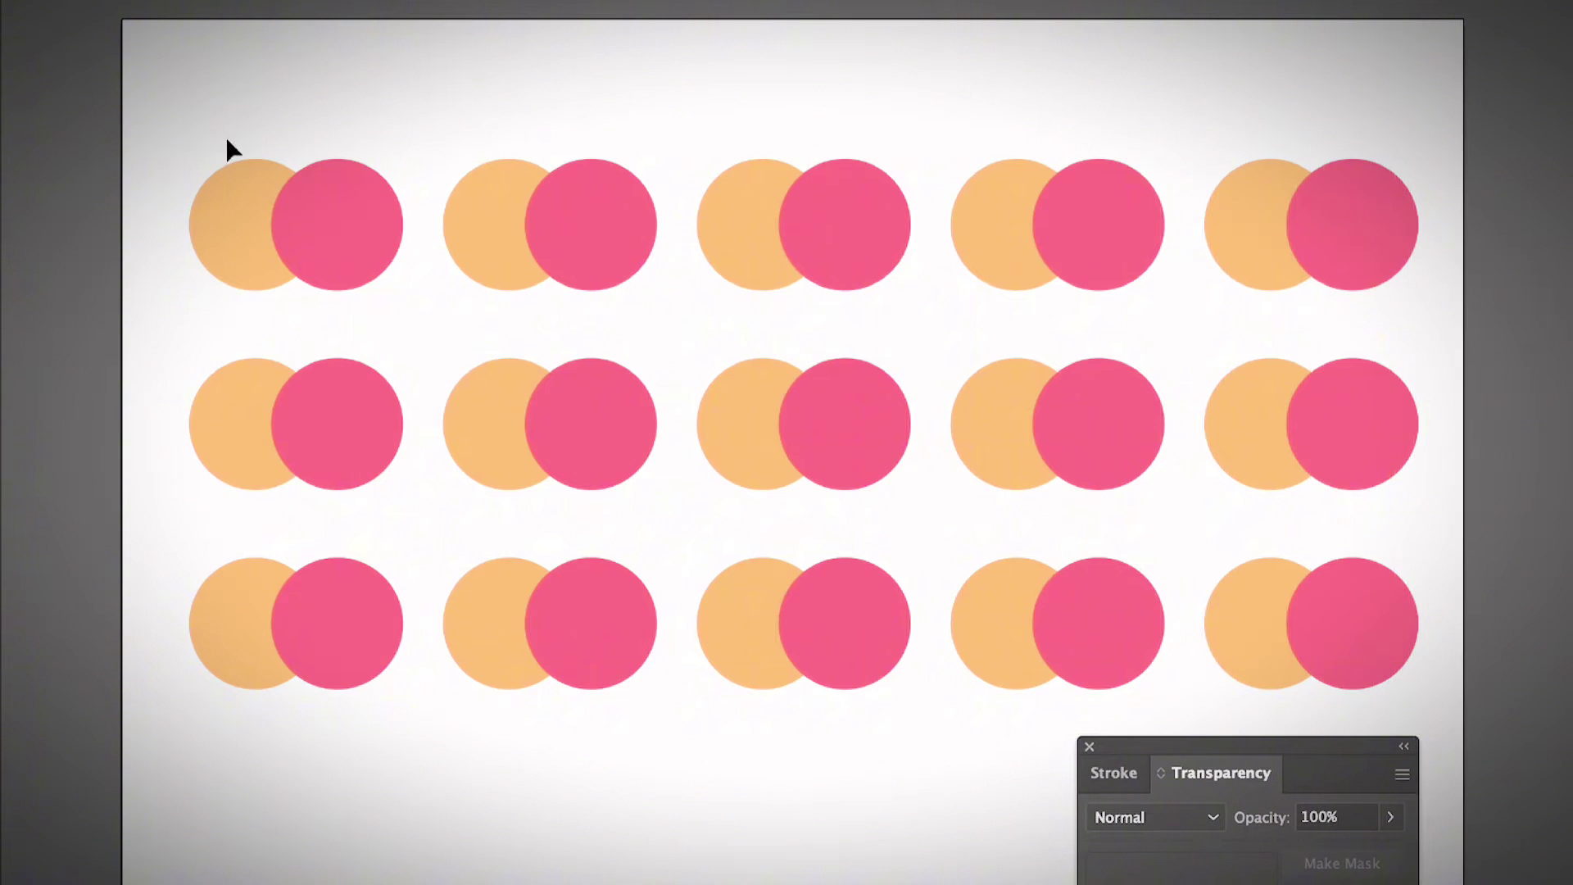
Set the top-left pink circle's blend mode to Darken in the Transparency panel.
click(385, 246)
click(328, 220)
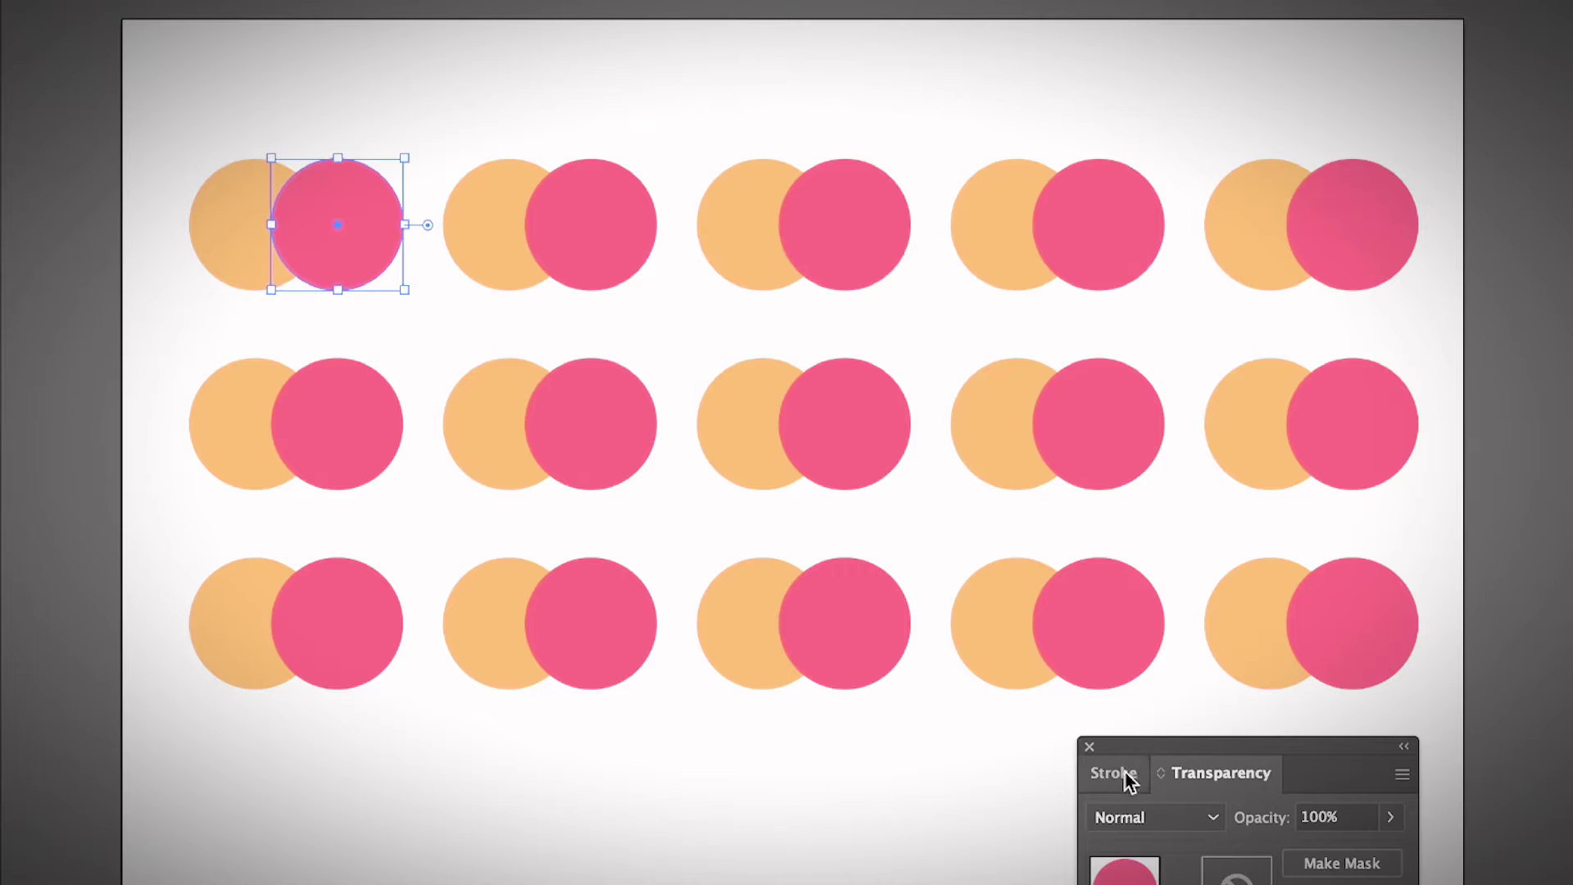
drag(1180, 748, 616, 164)
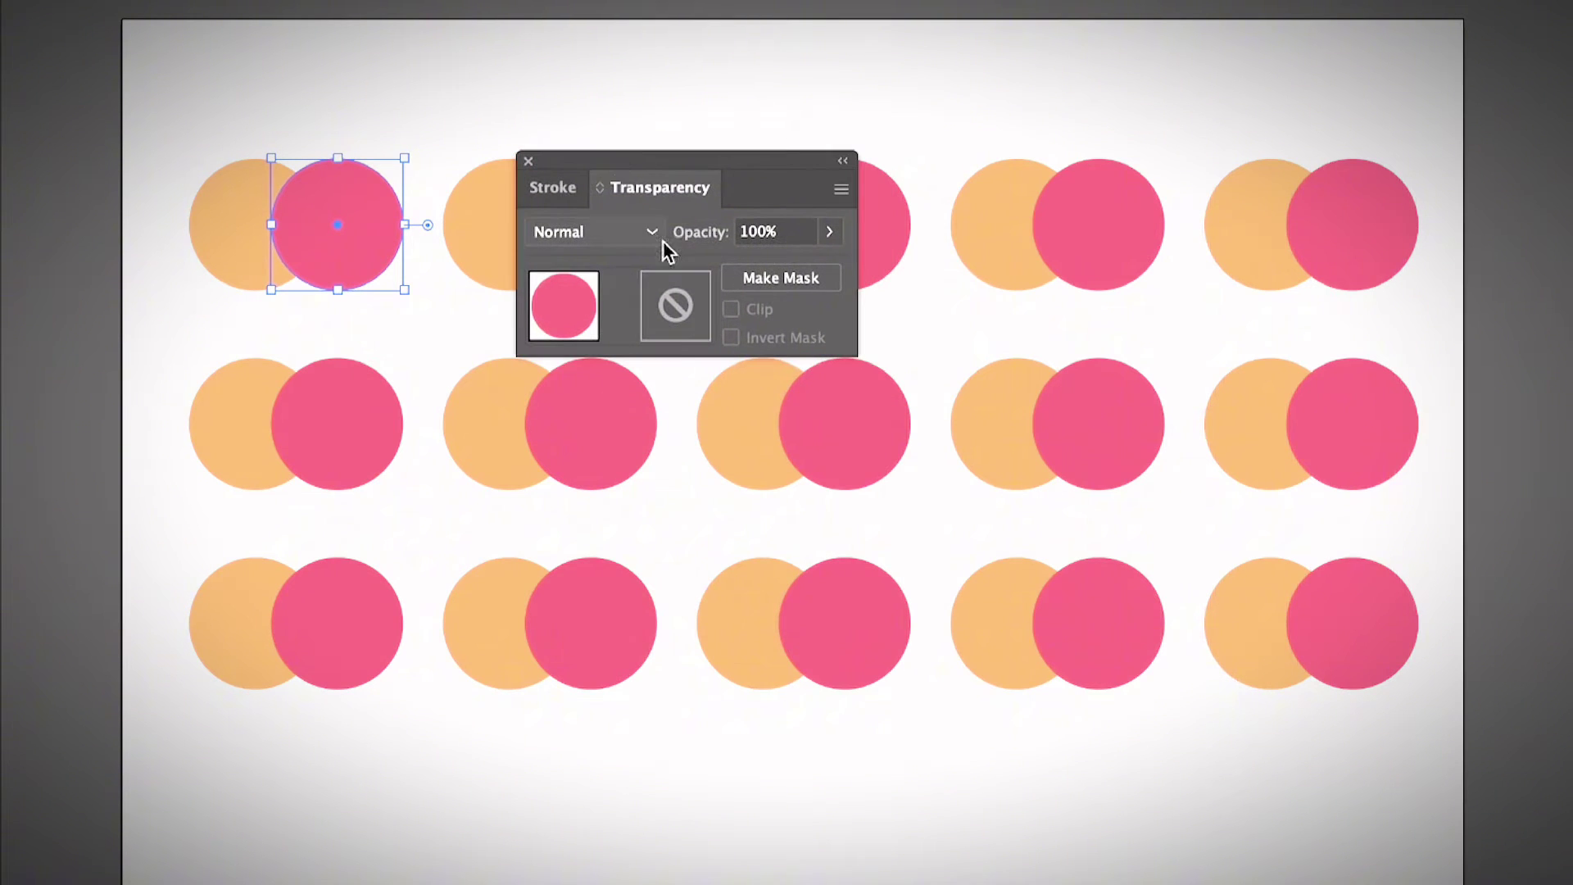
click(651, 231)
click(623, 301)
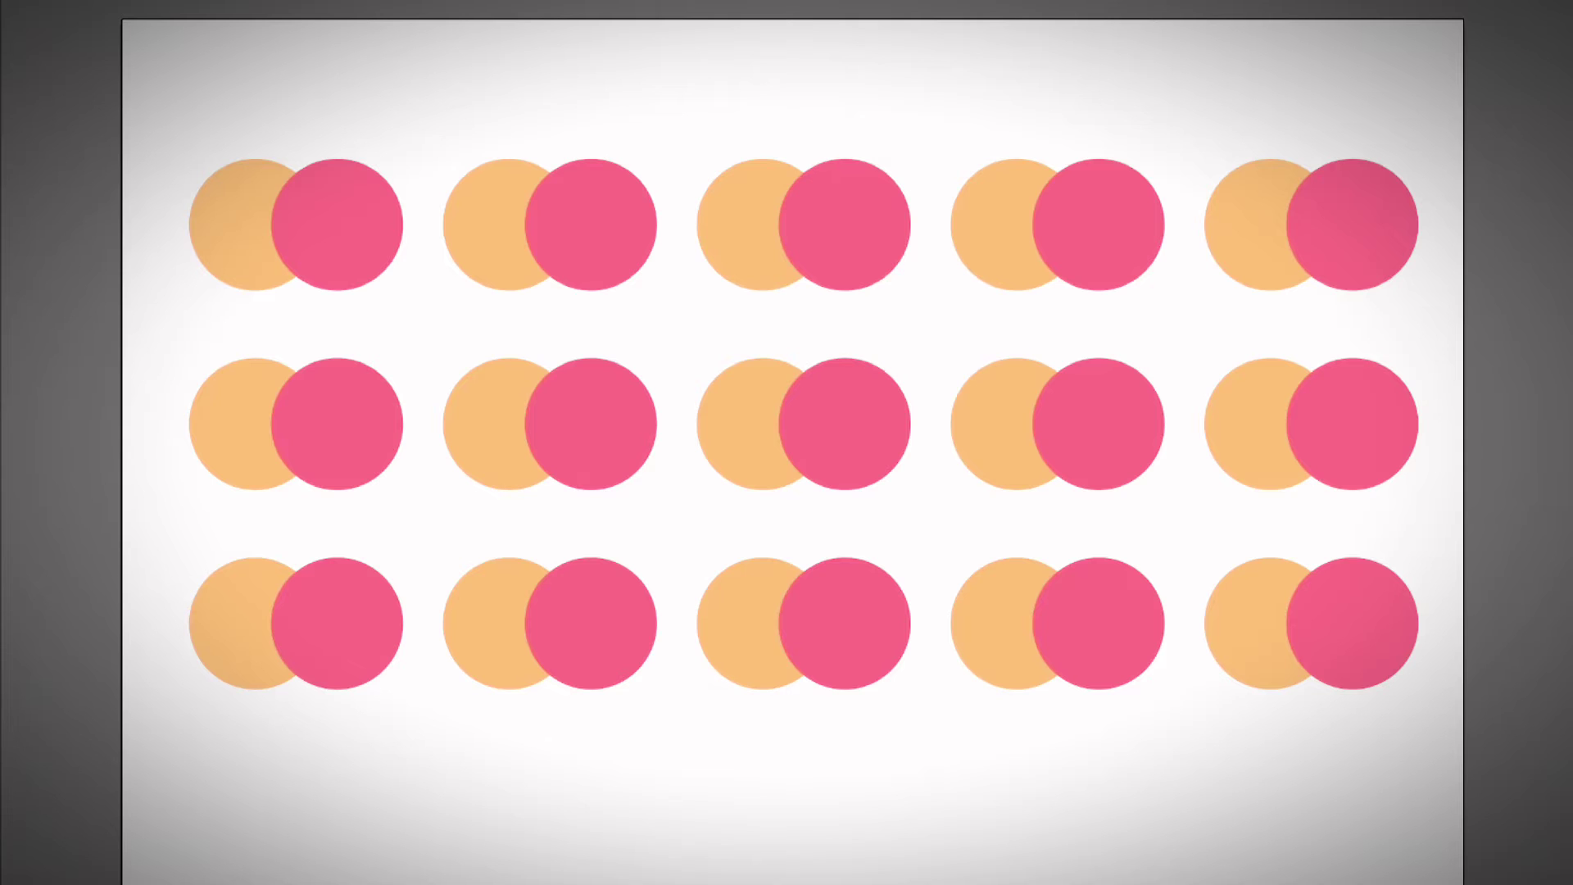
Return the top-left pink circle's blend mode to Normal.
click(360, 263)
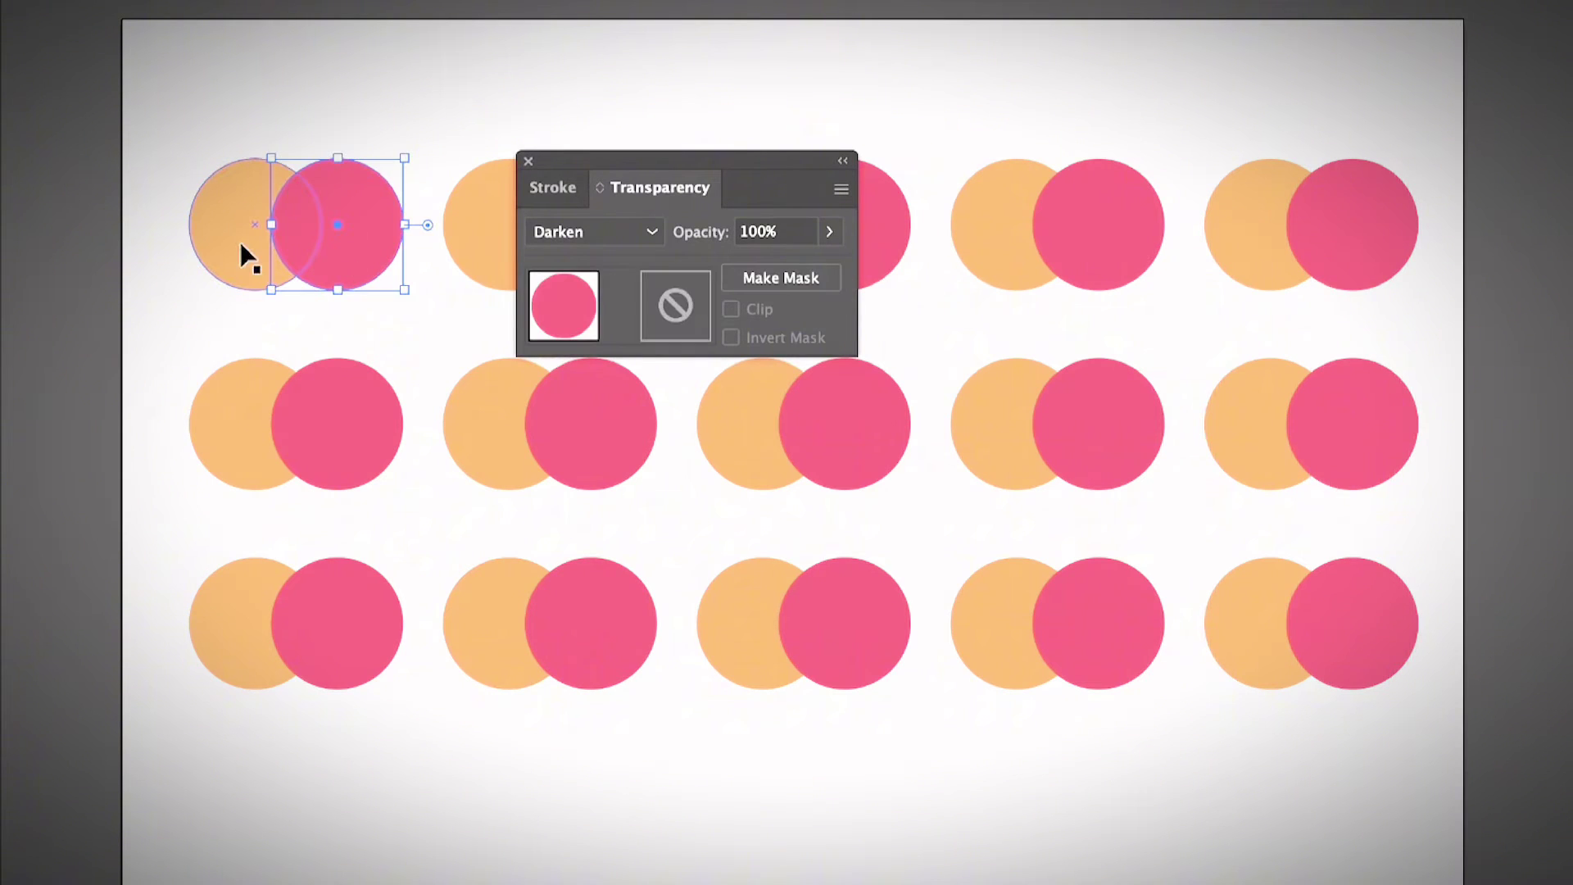
click(219, 231)
right_click(211, 233)
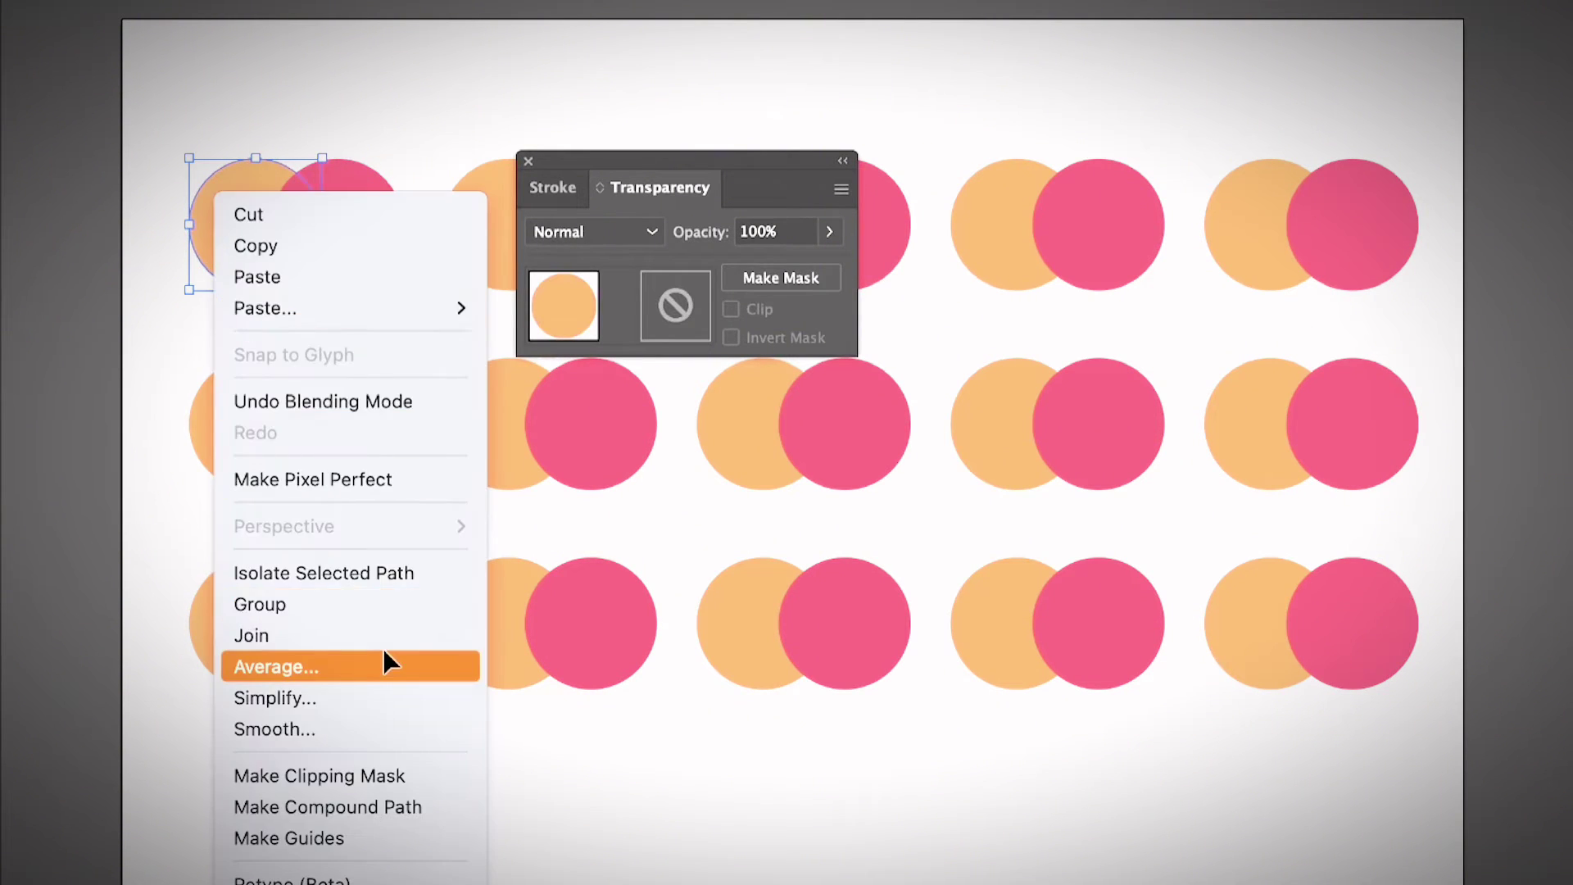
click(425, 268)
click(361, 218)
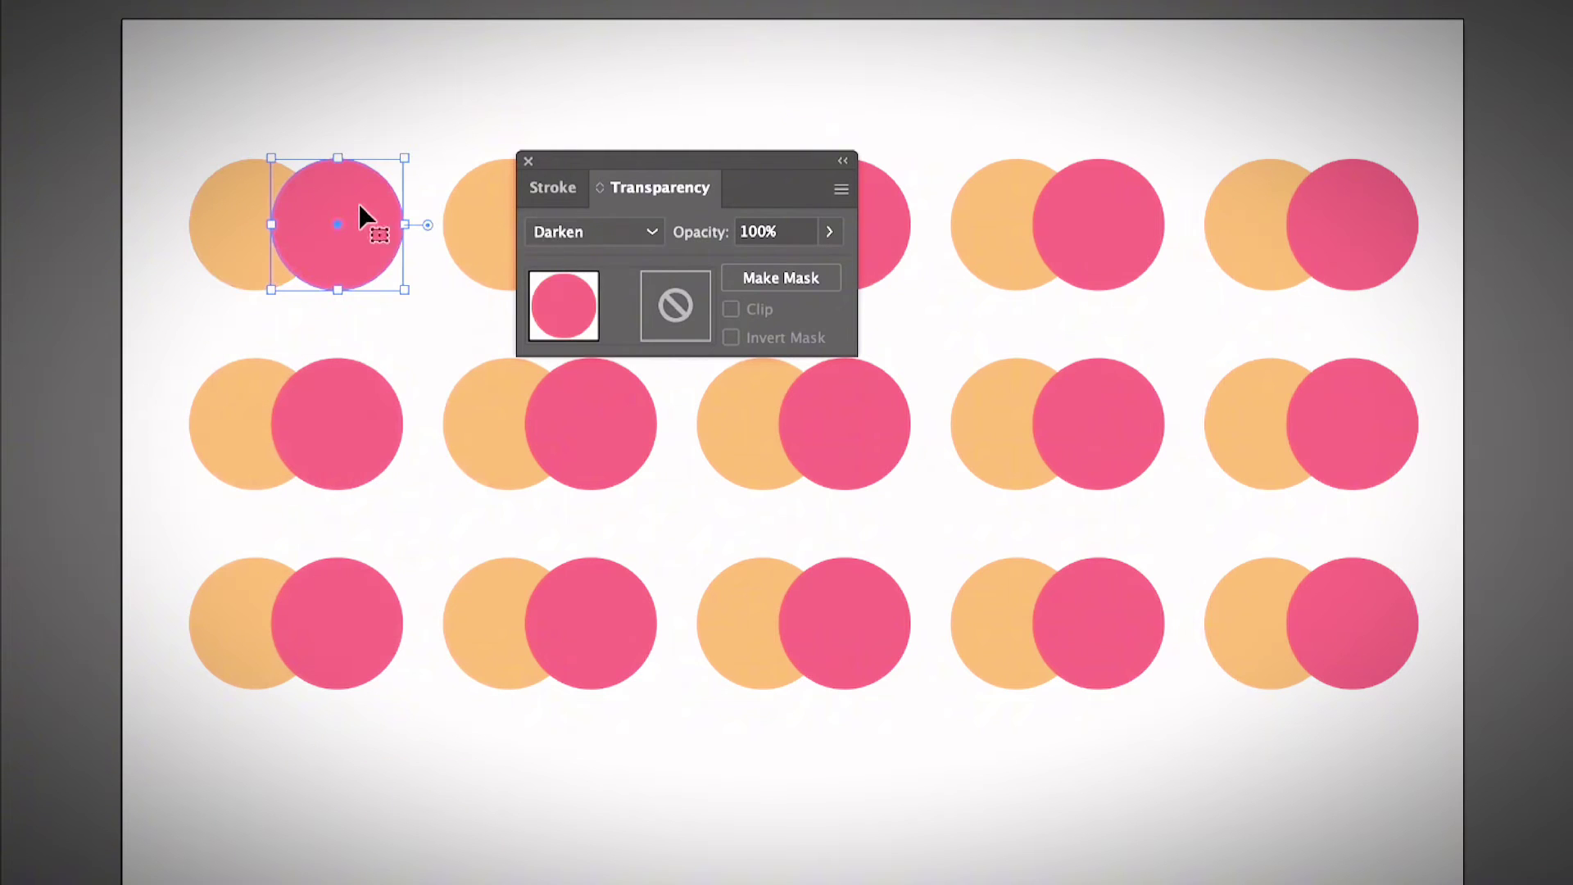
click(646, 233)
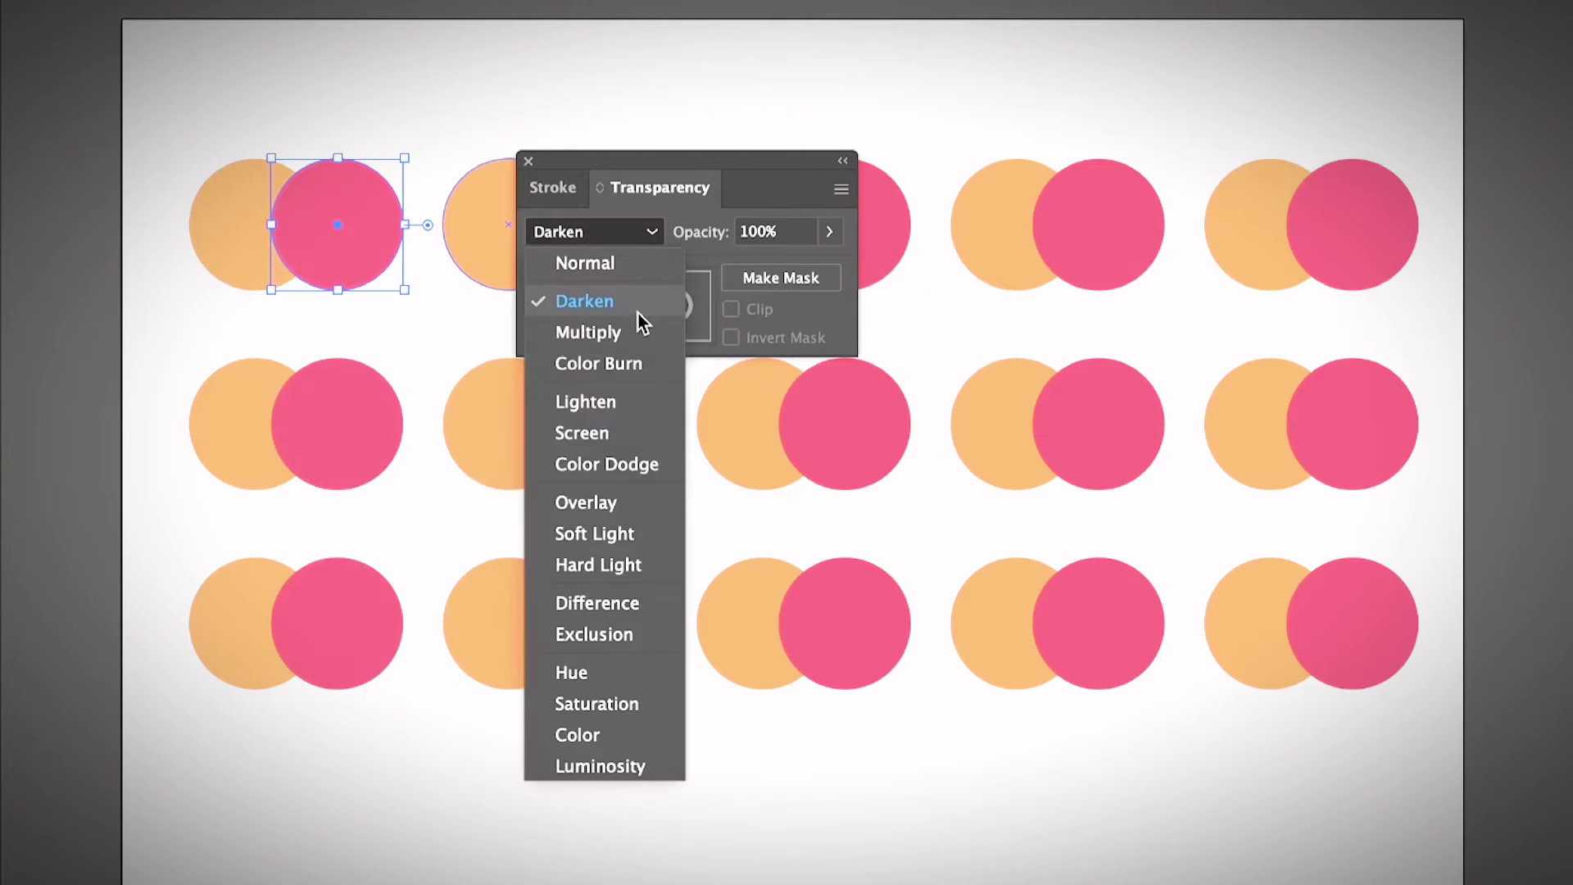
click(623, 264)
Bring the top-left orange circle to the front and set it to Darken.
click(214, 248)
right_click(226, 243)
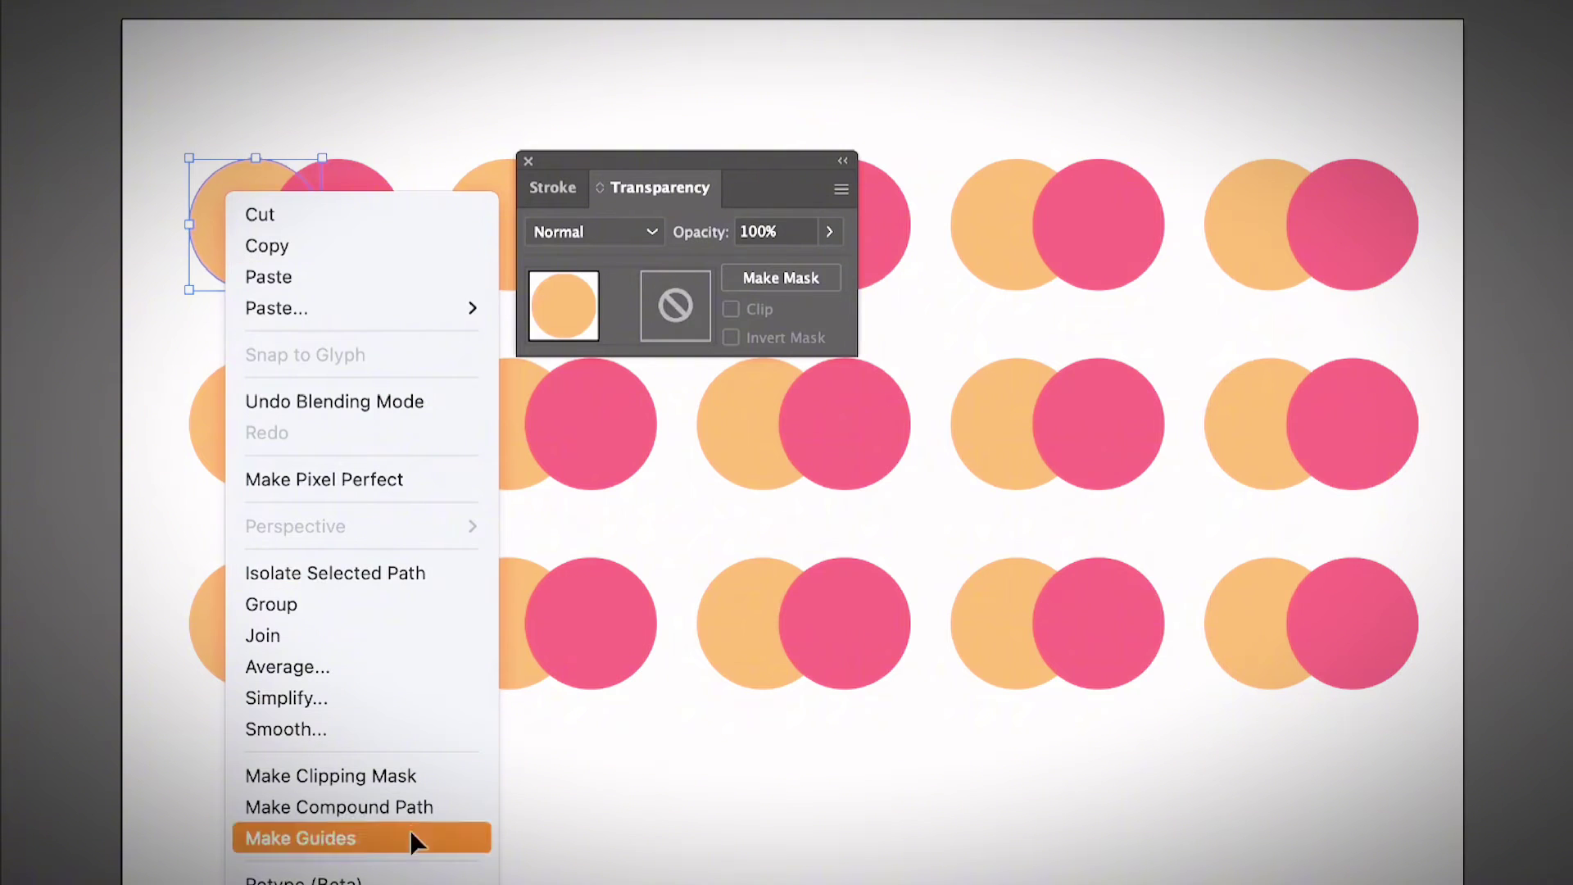
key(ctrl+shift+bracketright)
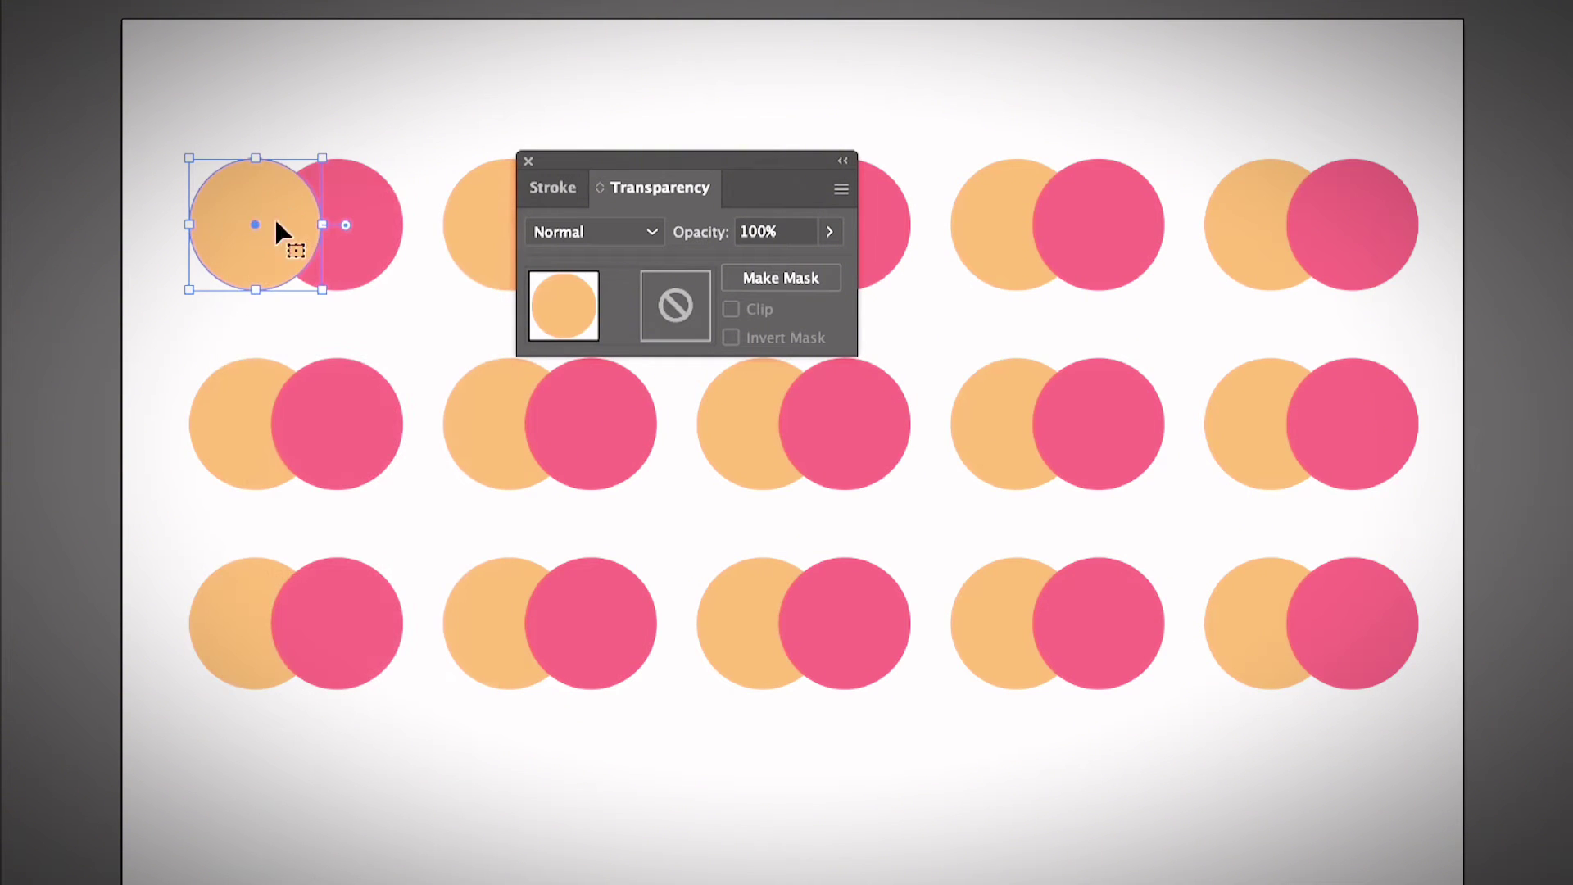
click(655, 229)
click(607, 302)
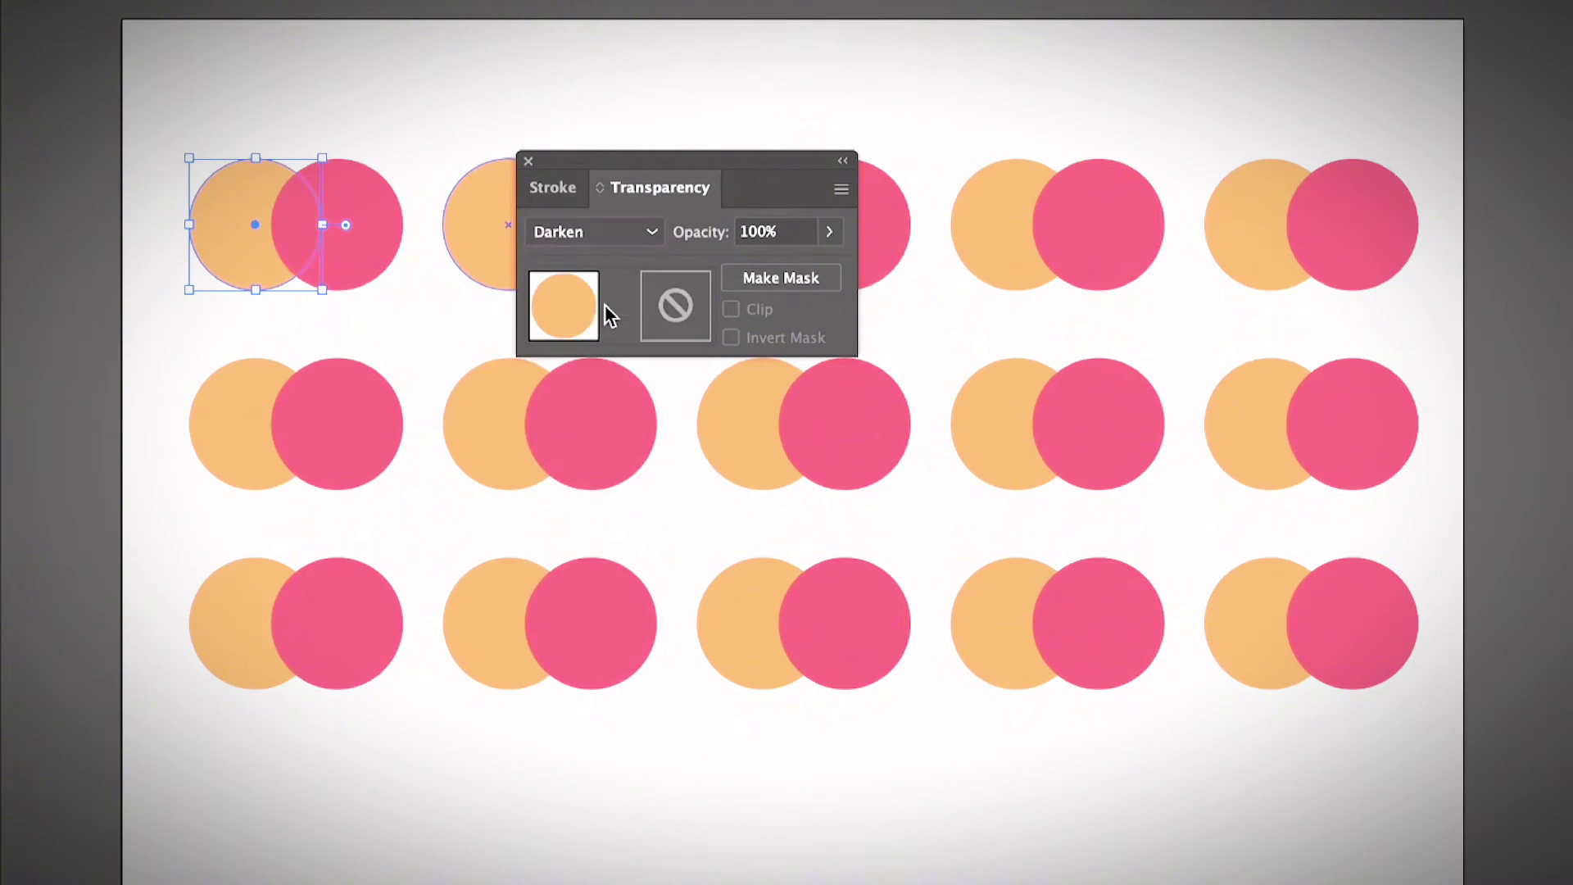
click(410, 327)
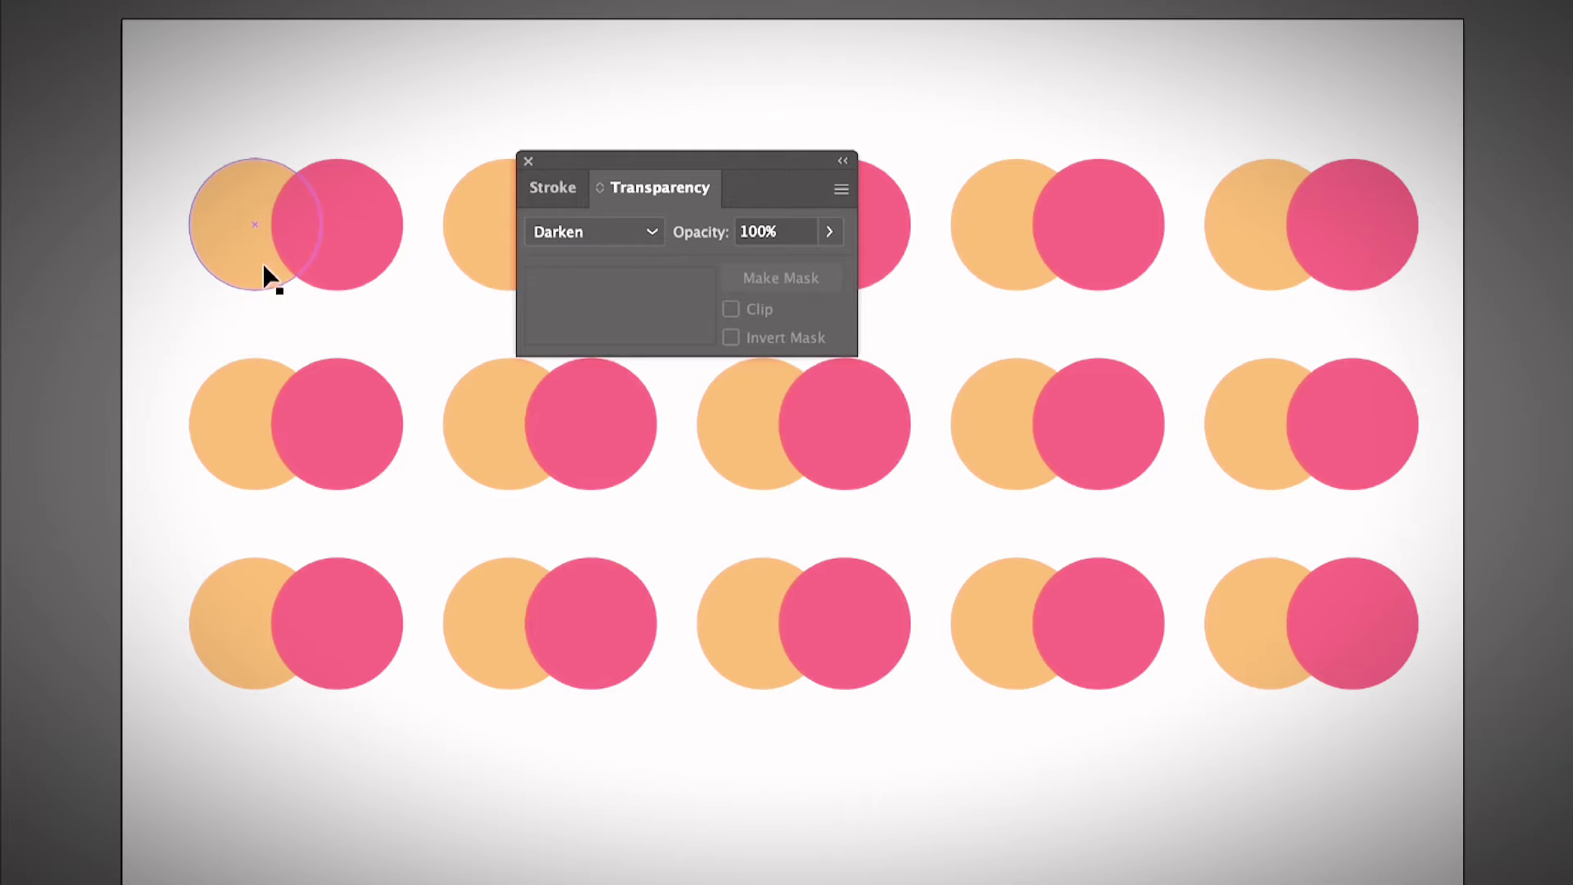
Check the first pair's circle blend modes and move the Transparency panel aside.
click(306, 211)
click(377, 209)
click(298, 223)
click(304, 116)
drag(715, 158, 928, 171)
Apply Multiply to the second pair's pink circle and close the Transparency panel.
click(512, 171)
click(631, 120)
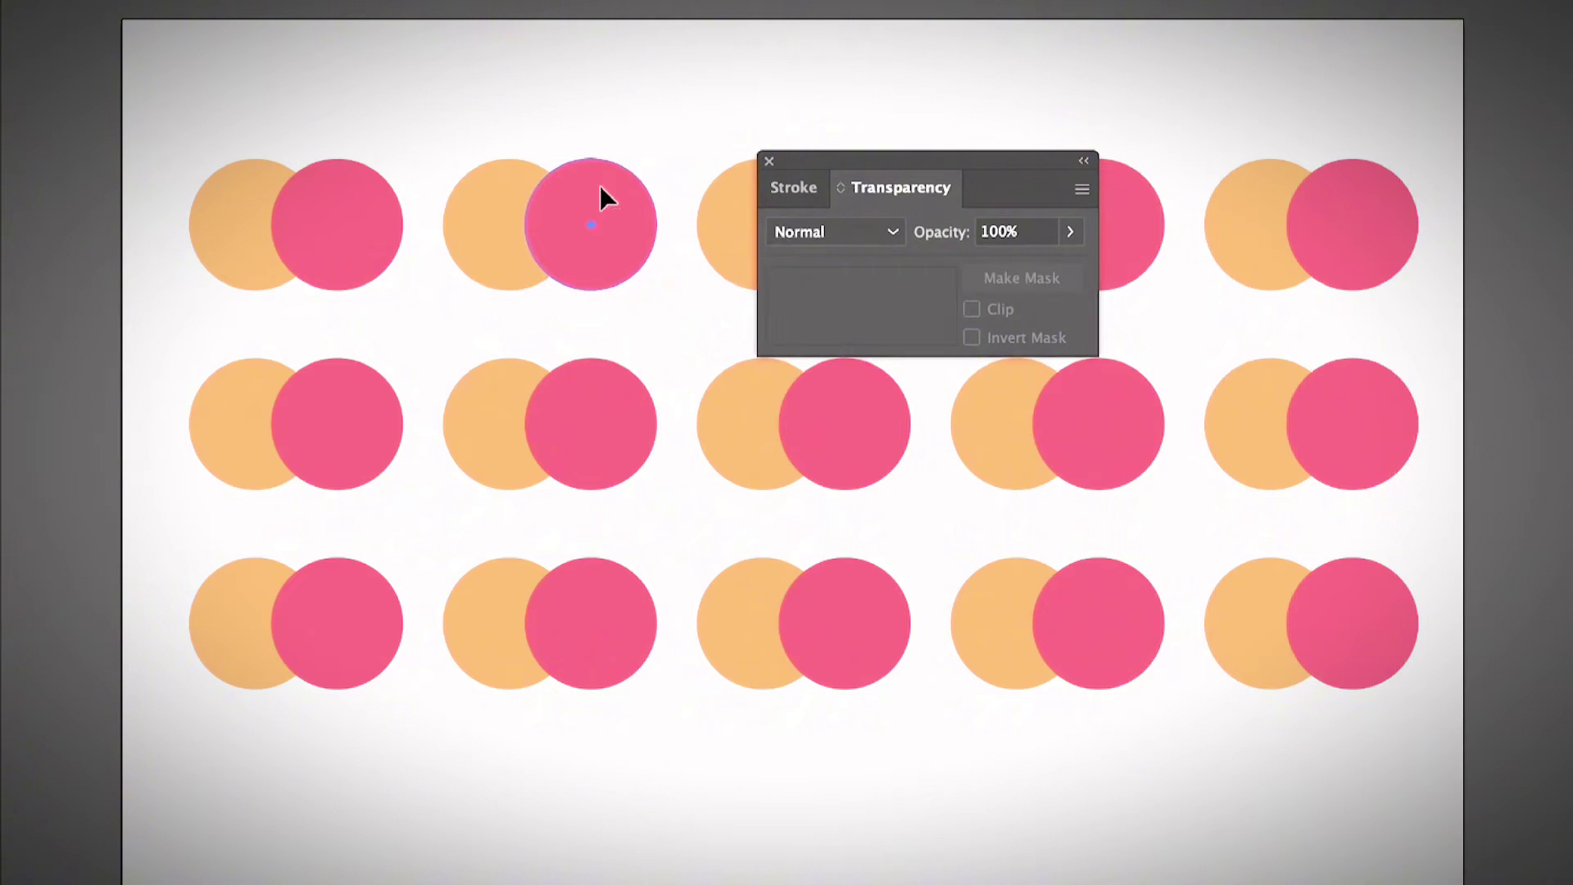
click(600, 187)
click(893, 232)
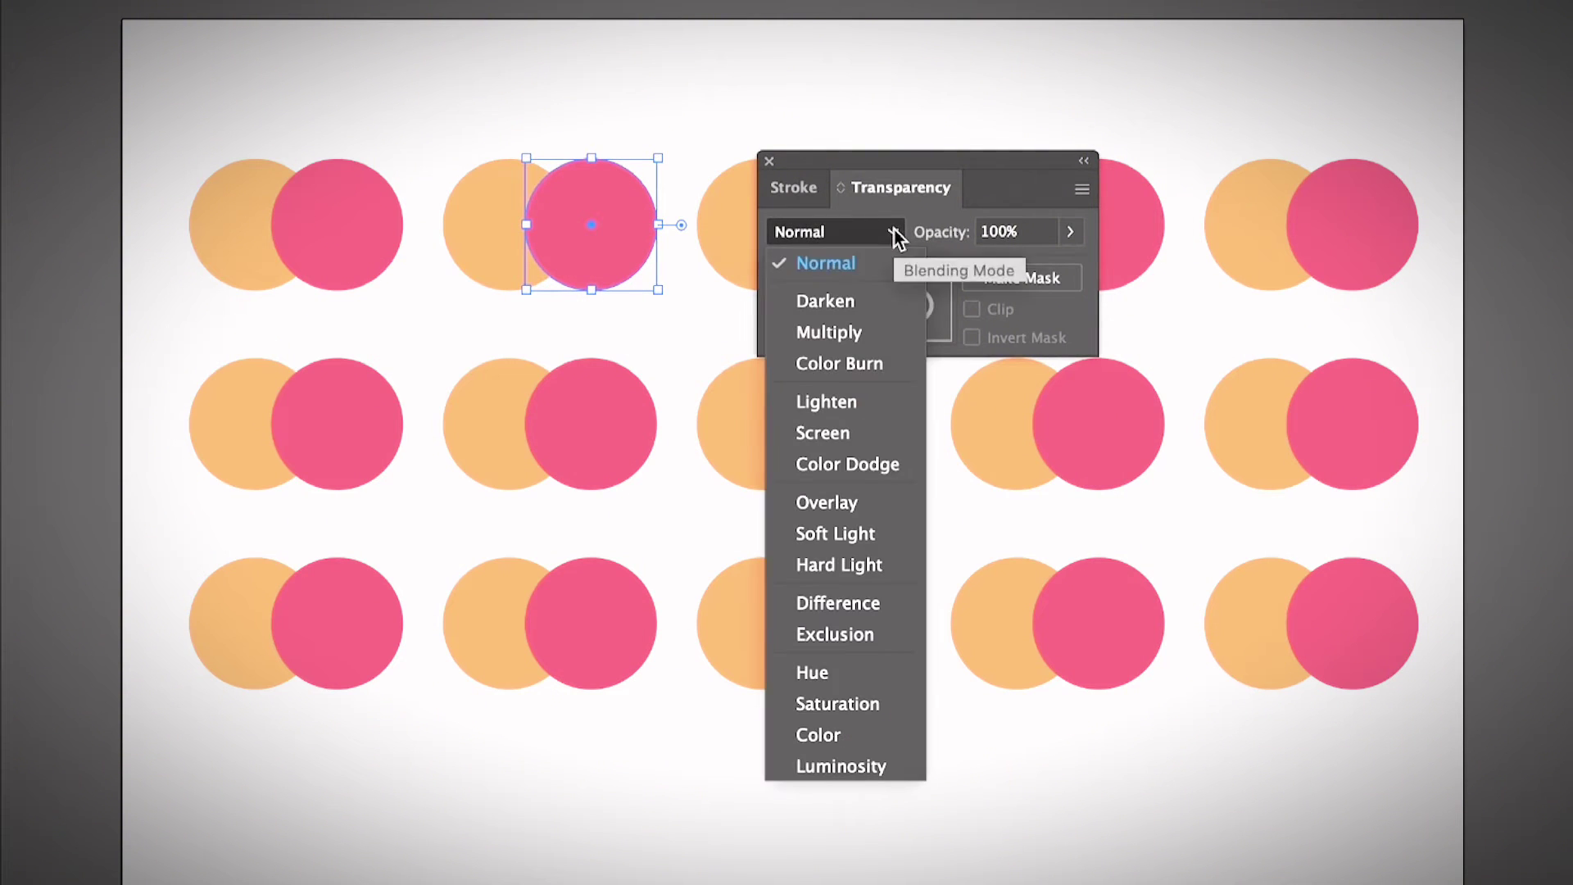
click(877, 341)
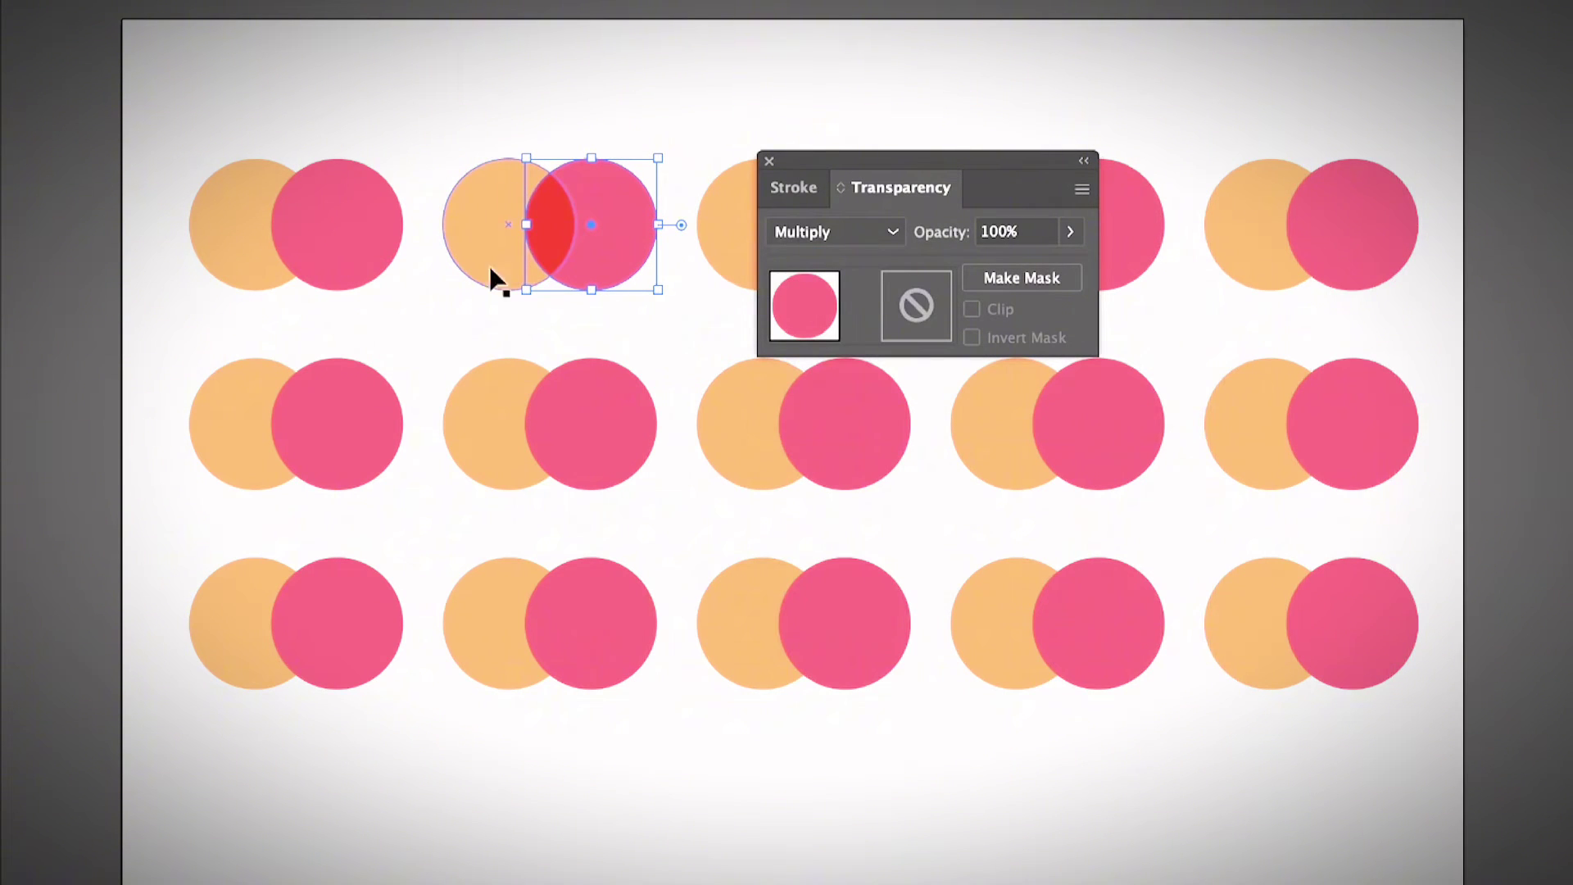
key(ctrl+shift+F10)
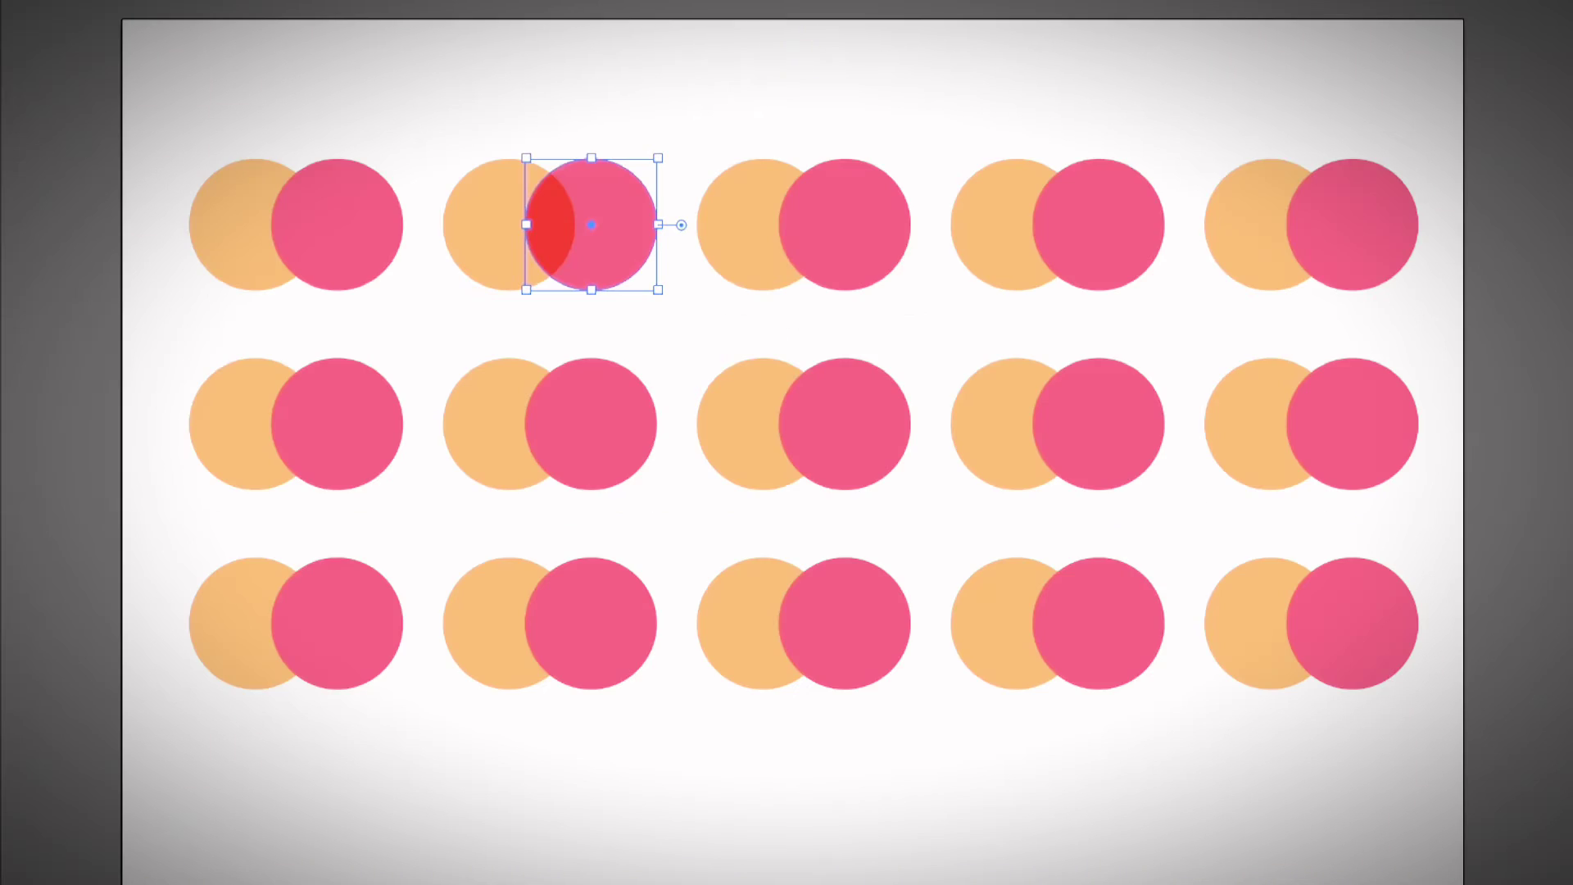
Apply Color Burn to the third top-row pink circle.
click(854, 207)
click(1265, 217)
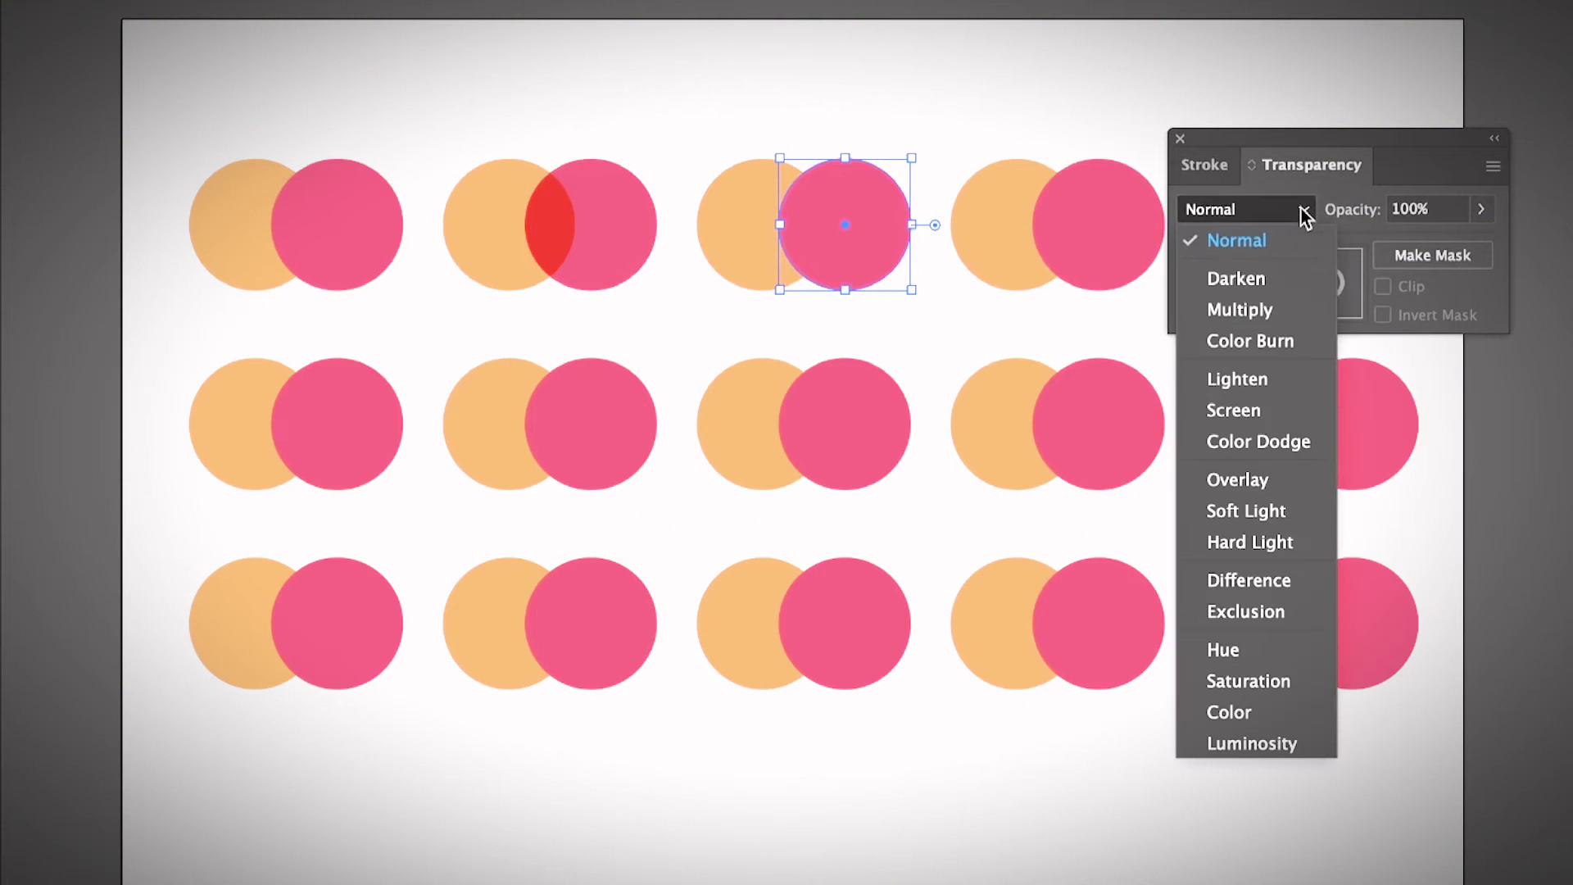
click(1278, 347)
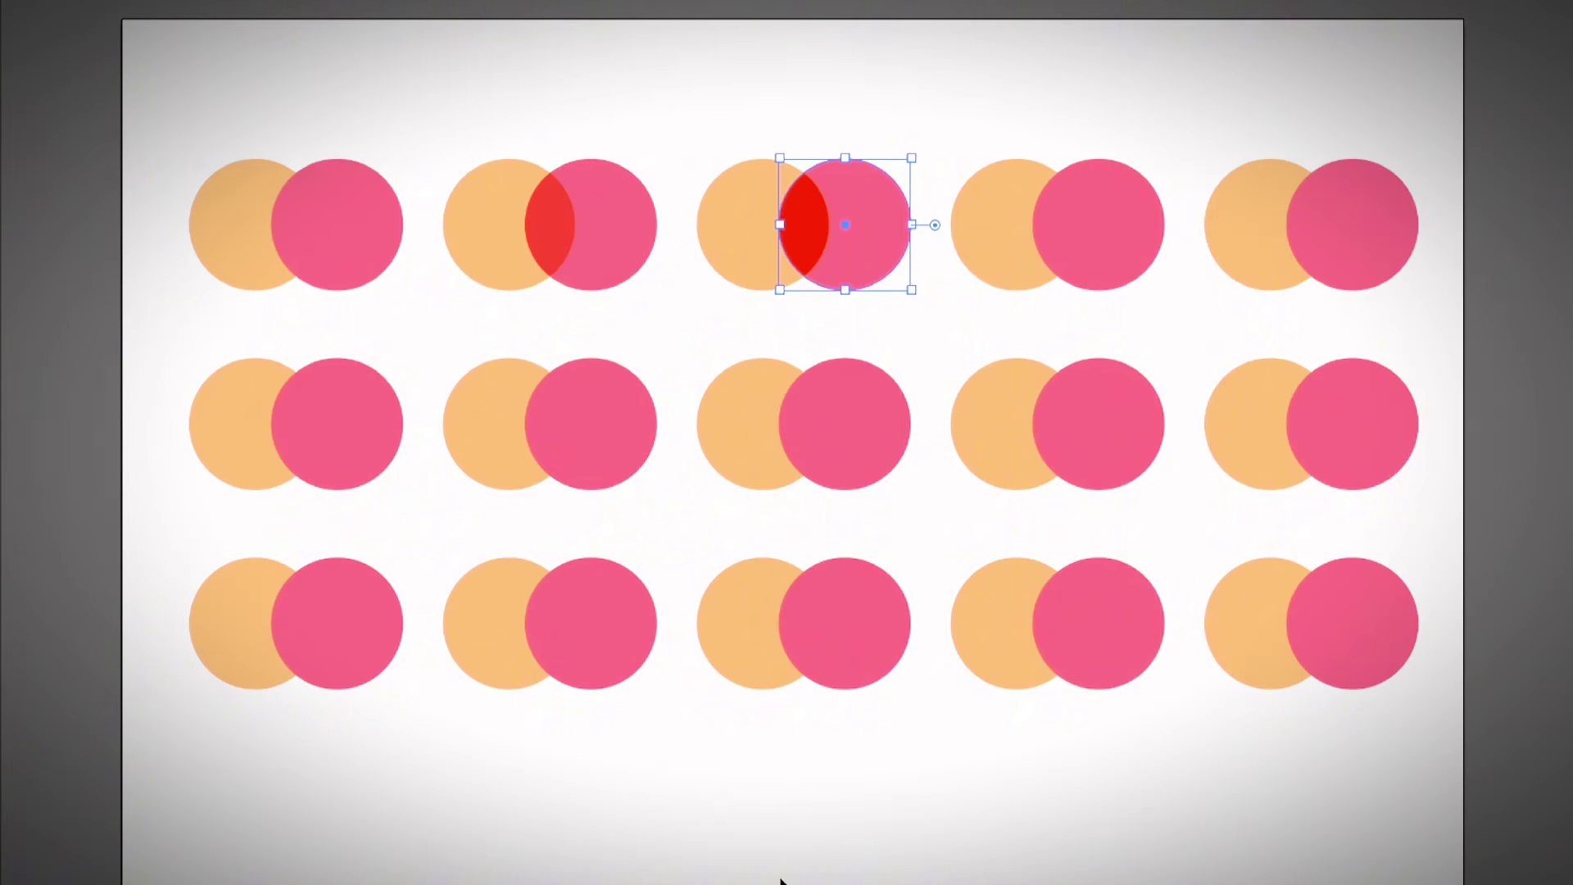
Reopen the Transparency panel beside the artwork and select the fourth top-row pink circle.
key(super+shift+F10)
drag(1296, 131, 1450, 82)
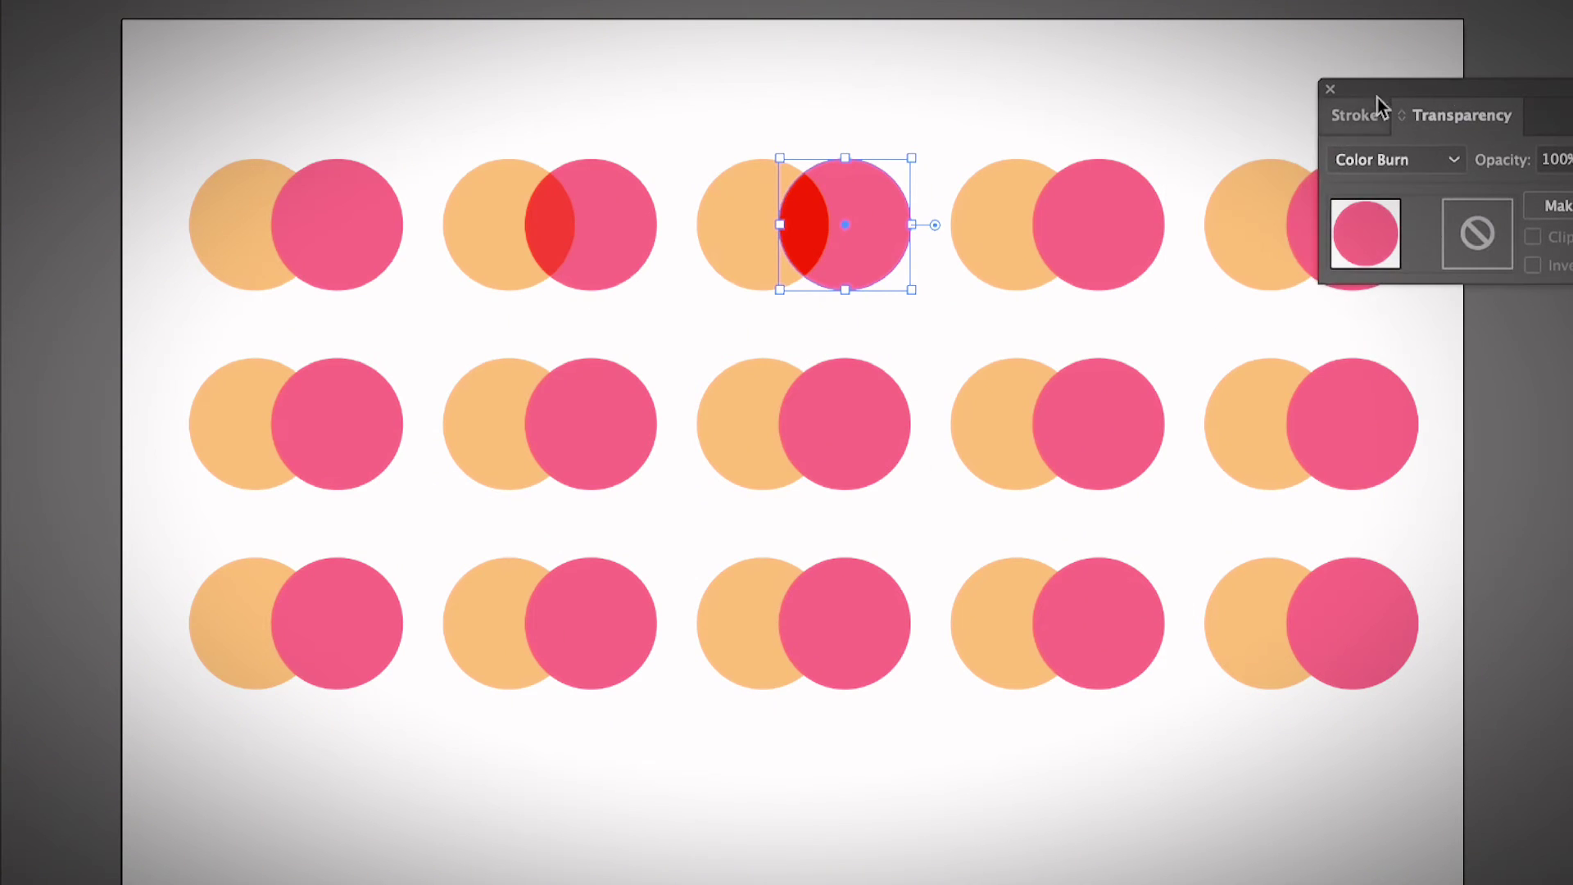
click(1093, 206)
click(1454, 159)
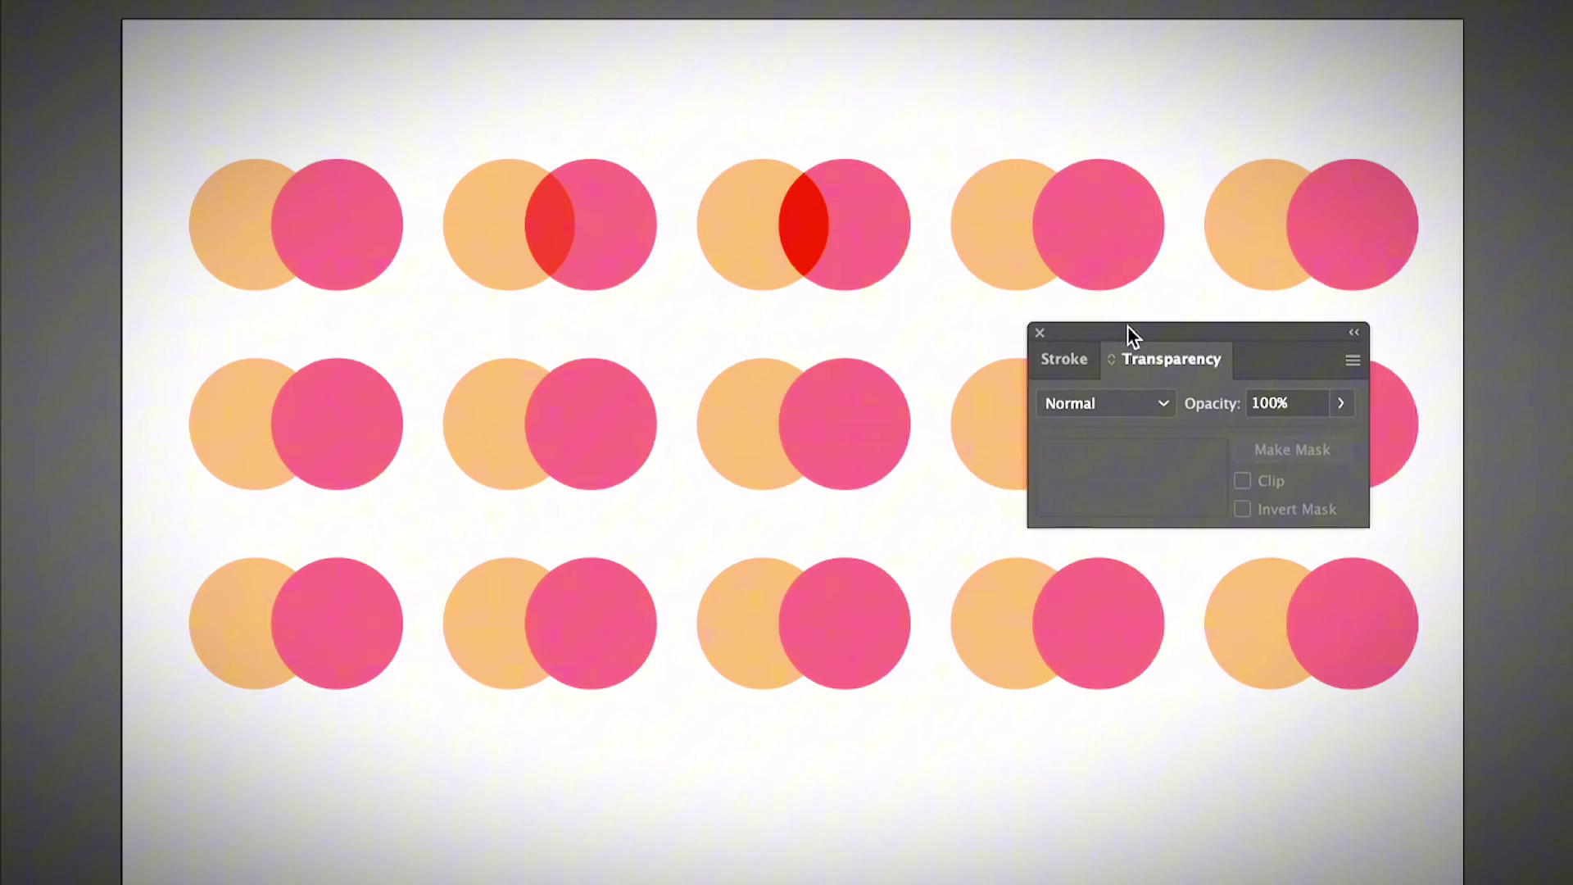
drag(1127, 326, 1172, 319)
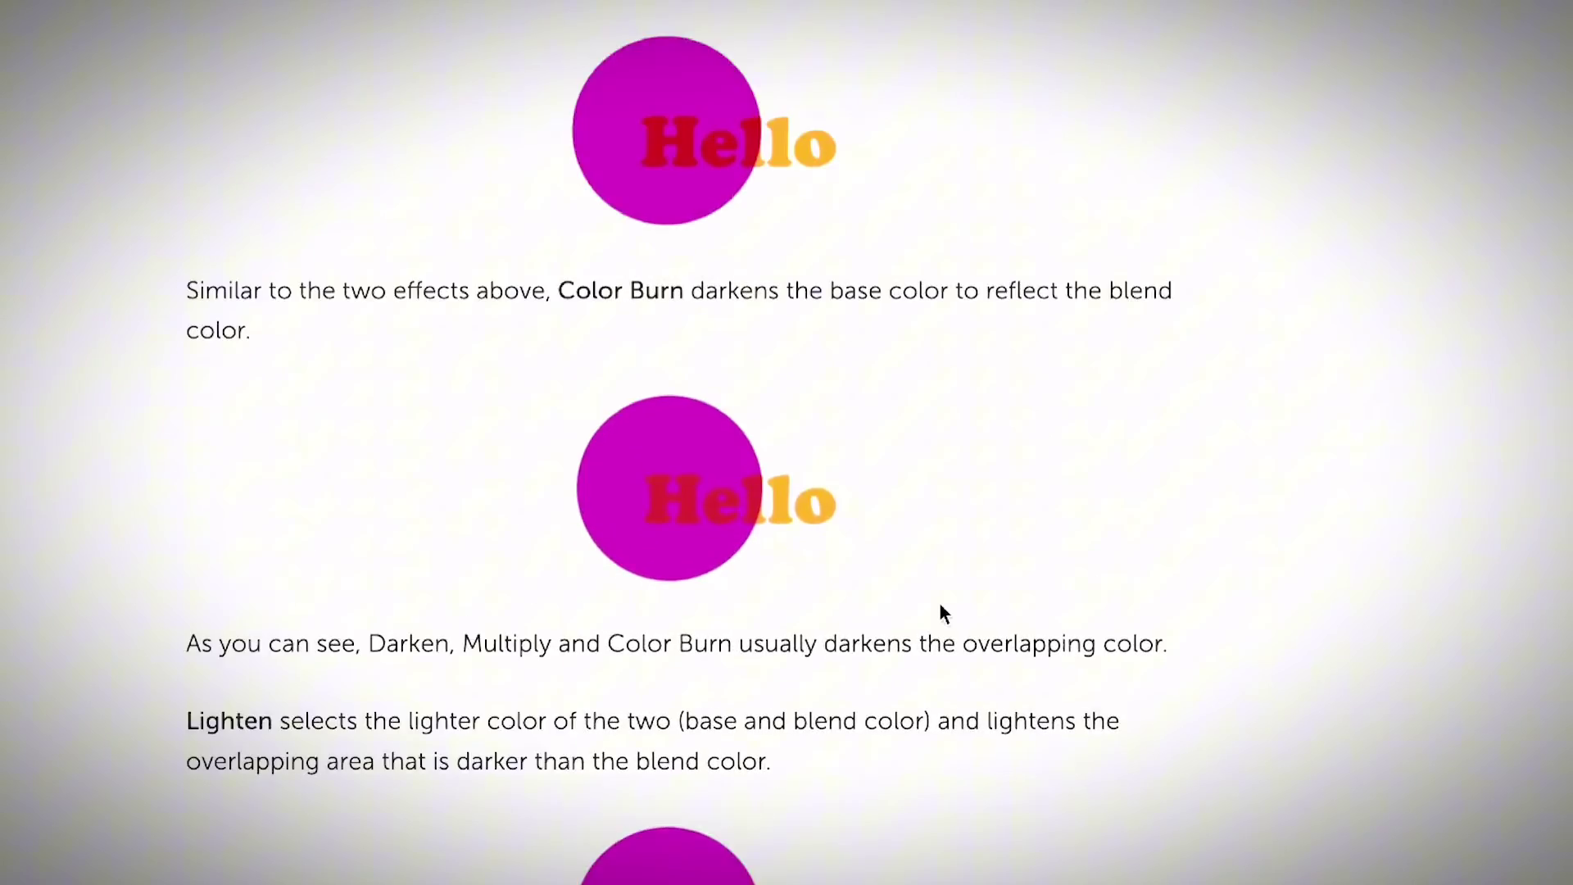
scroll(941, 603, up, 10)
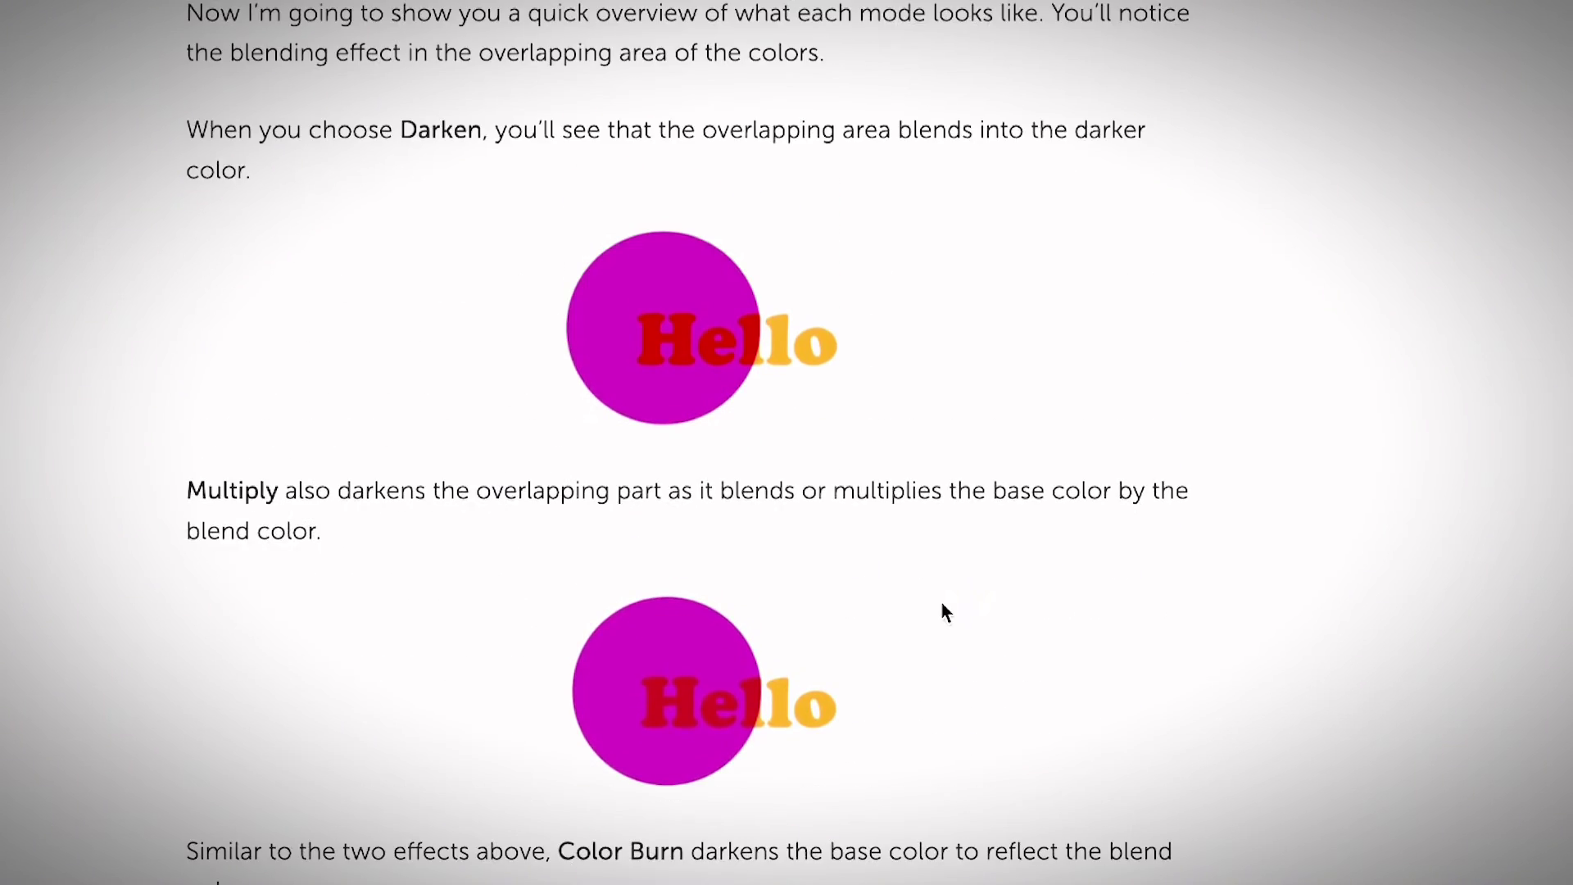
scroll(942, 606, up, 2)
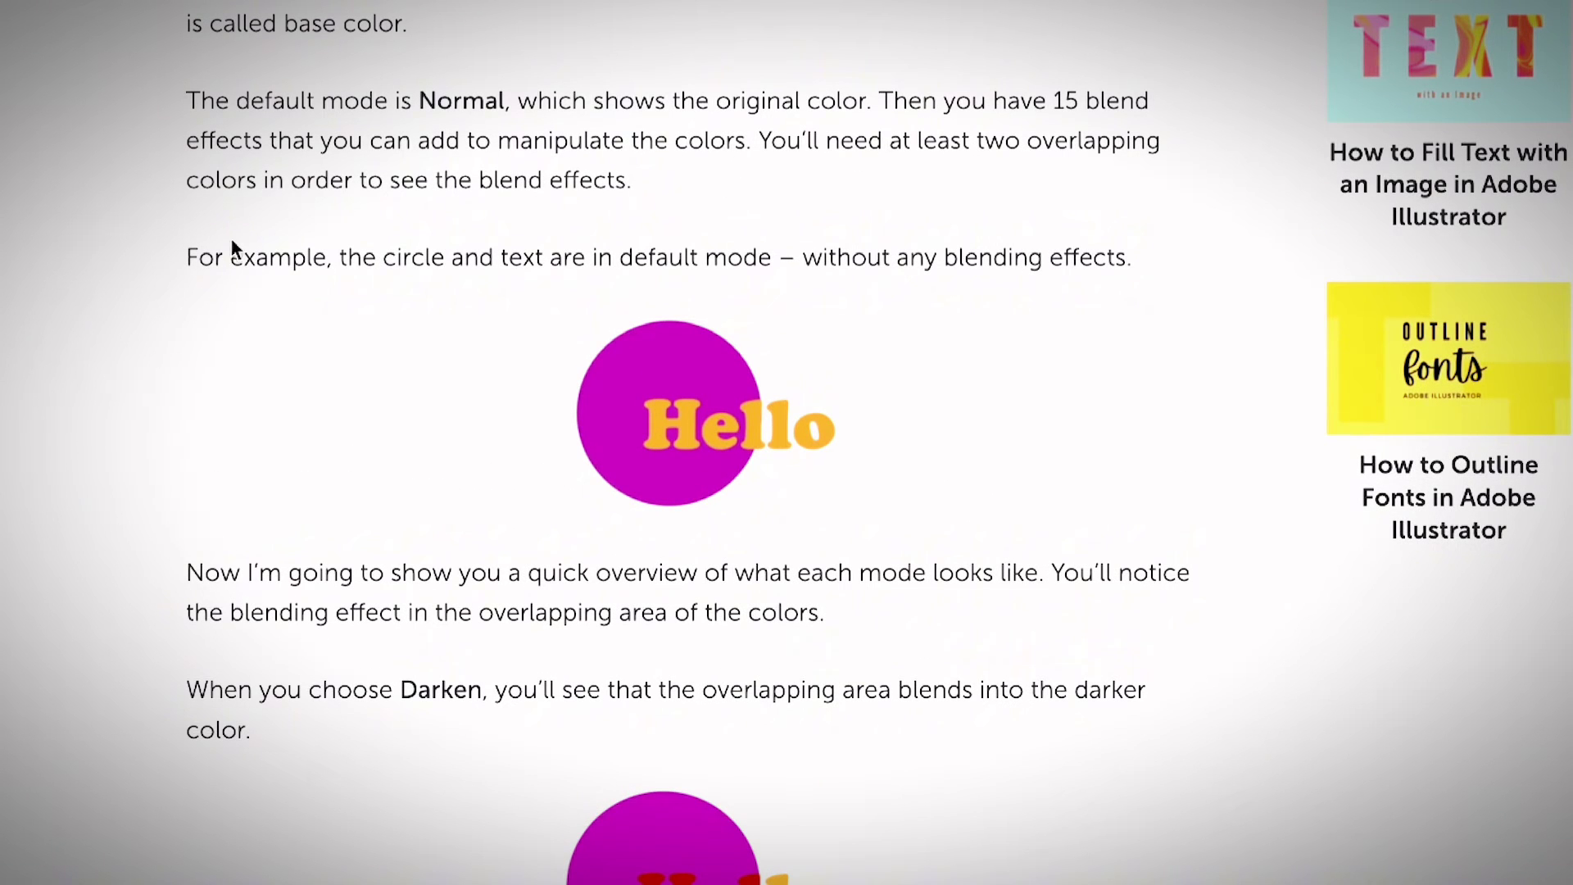
scroll(439, 554, down, 2)
scroll(515, 609, down, 8)
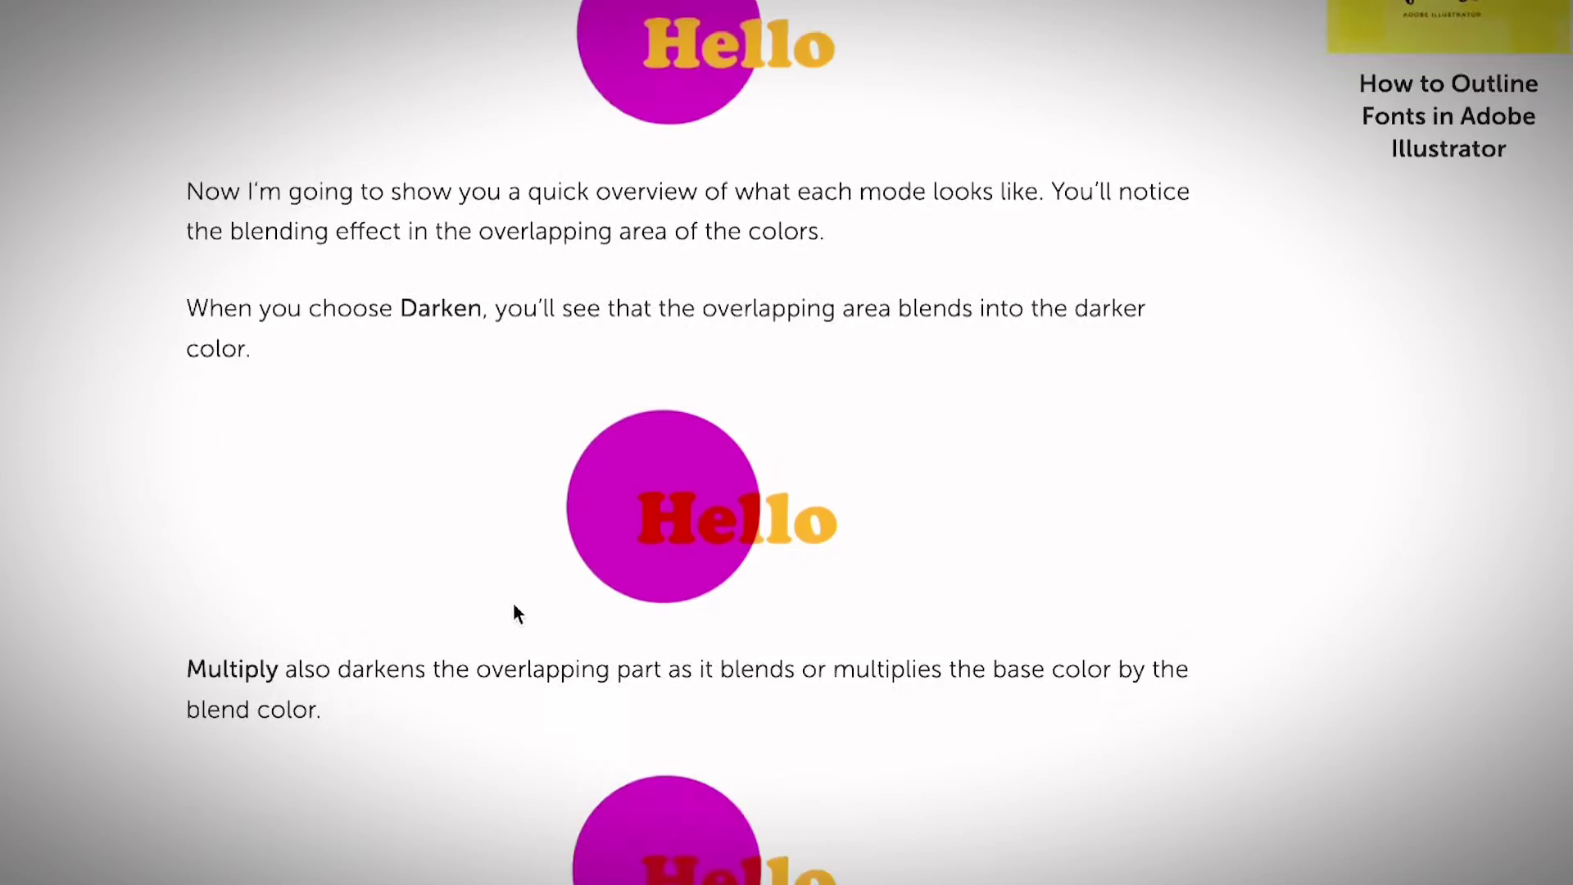
scroll(515, 610, down, 13)
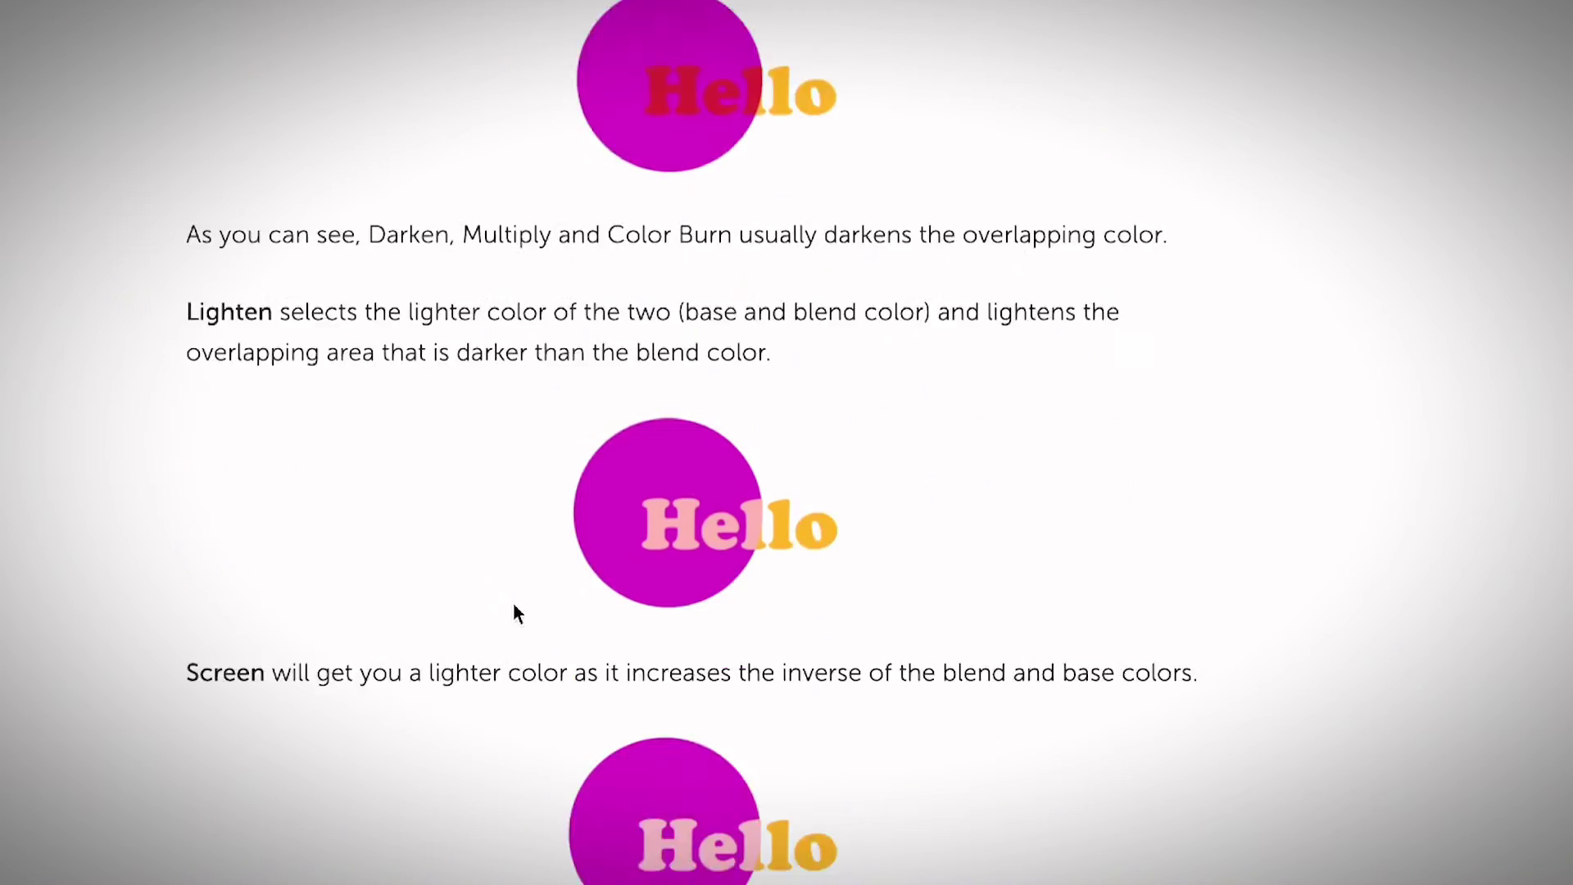
scroll(516, 613, down, 3)
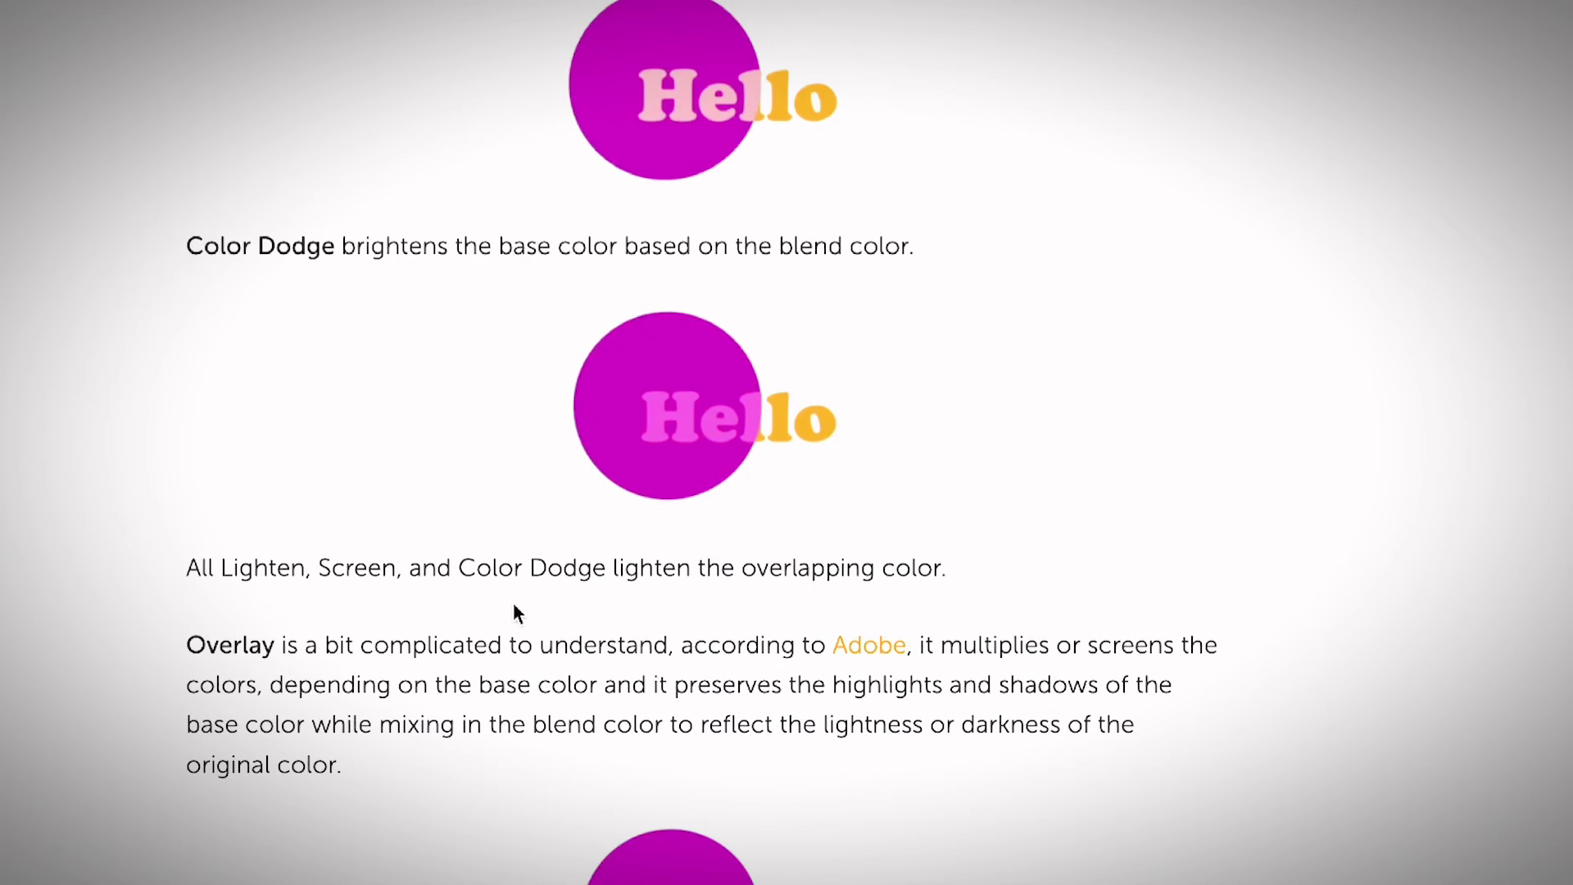
scroll(515, 613, down, 14)
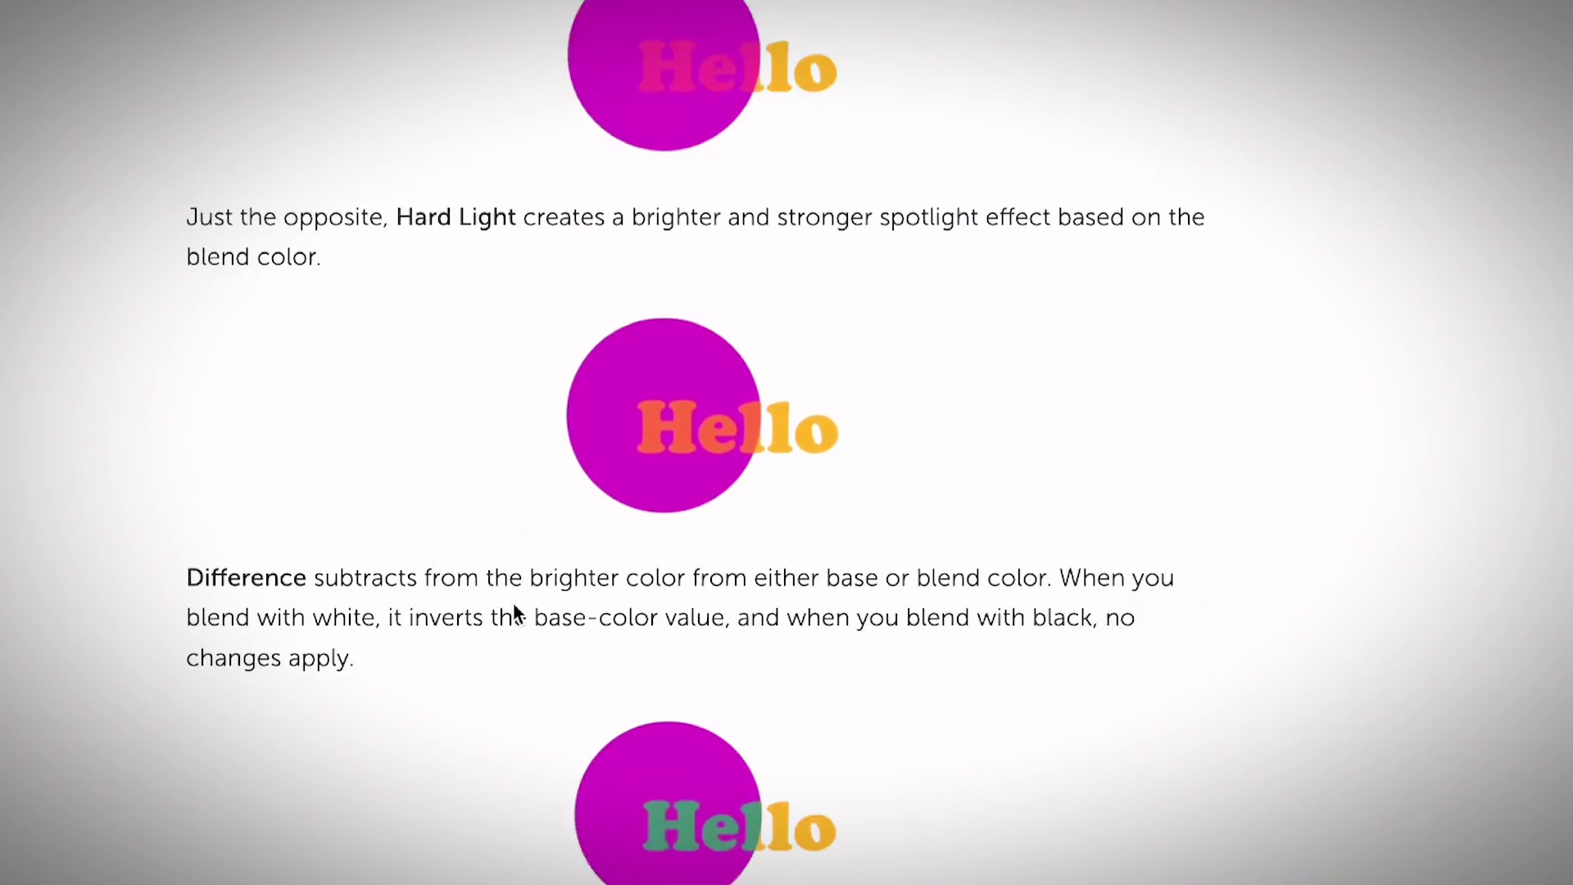
scroll(515, 613, down, 2)
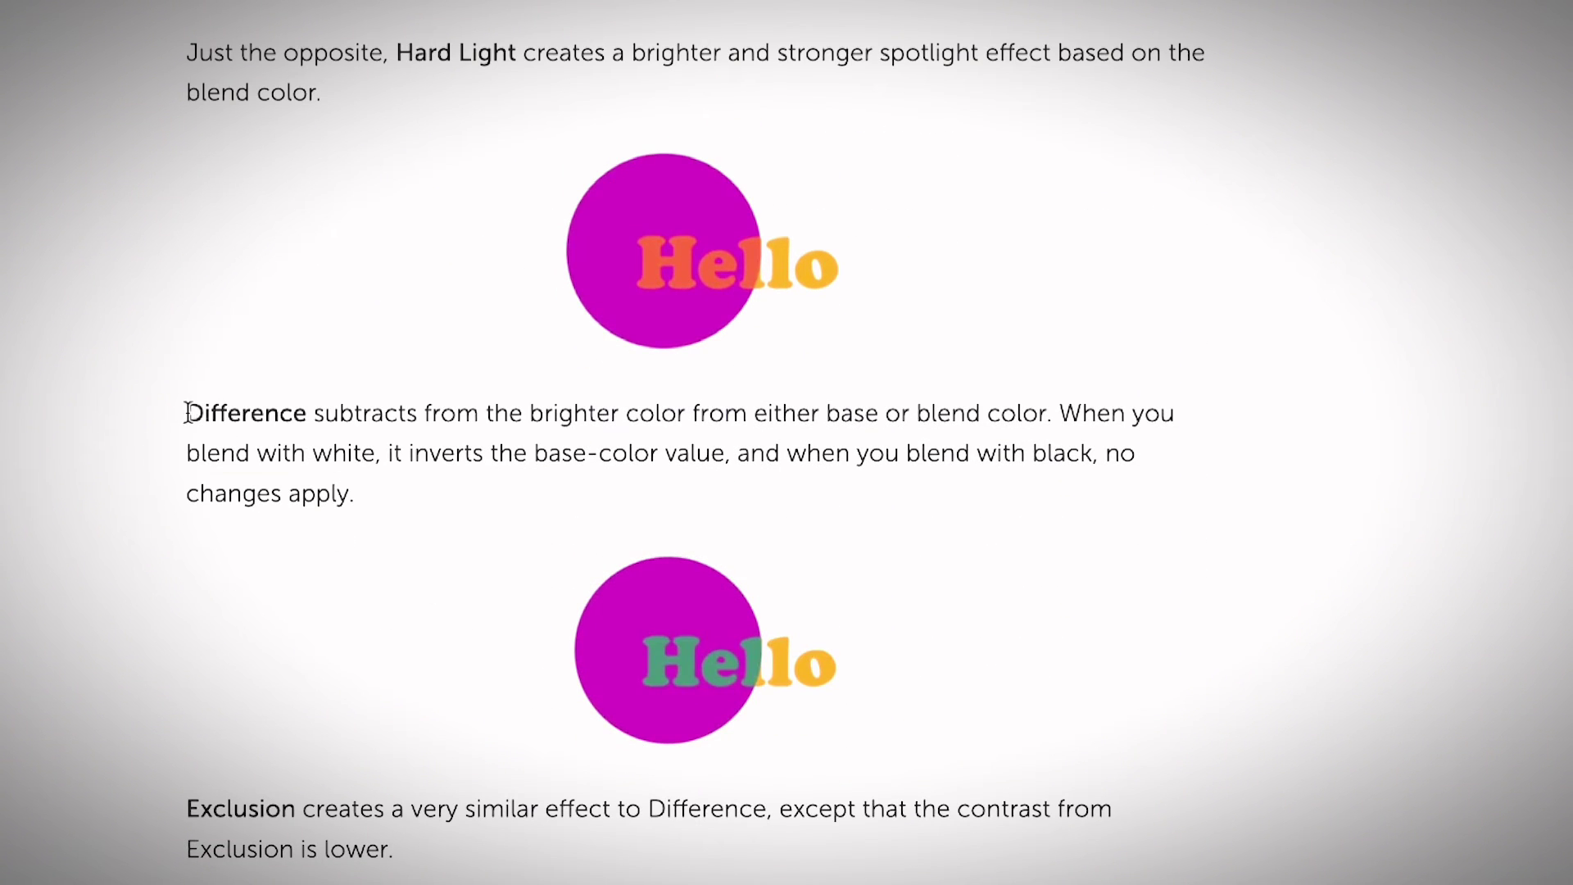
mouse_move(186, 410)
mouse_down()
mouse_move(425, 446)
mouse_move(175, 407)
mouse_up()
scroll(649, 653, down, 7)
scroll(873, 779, down, 20)
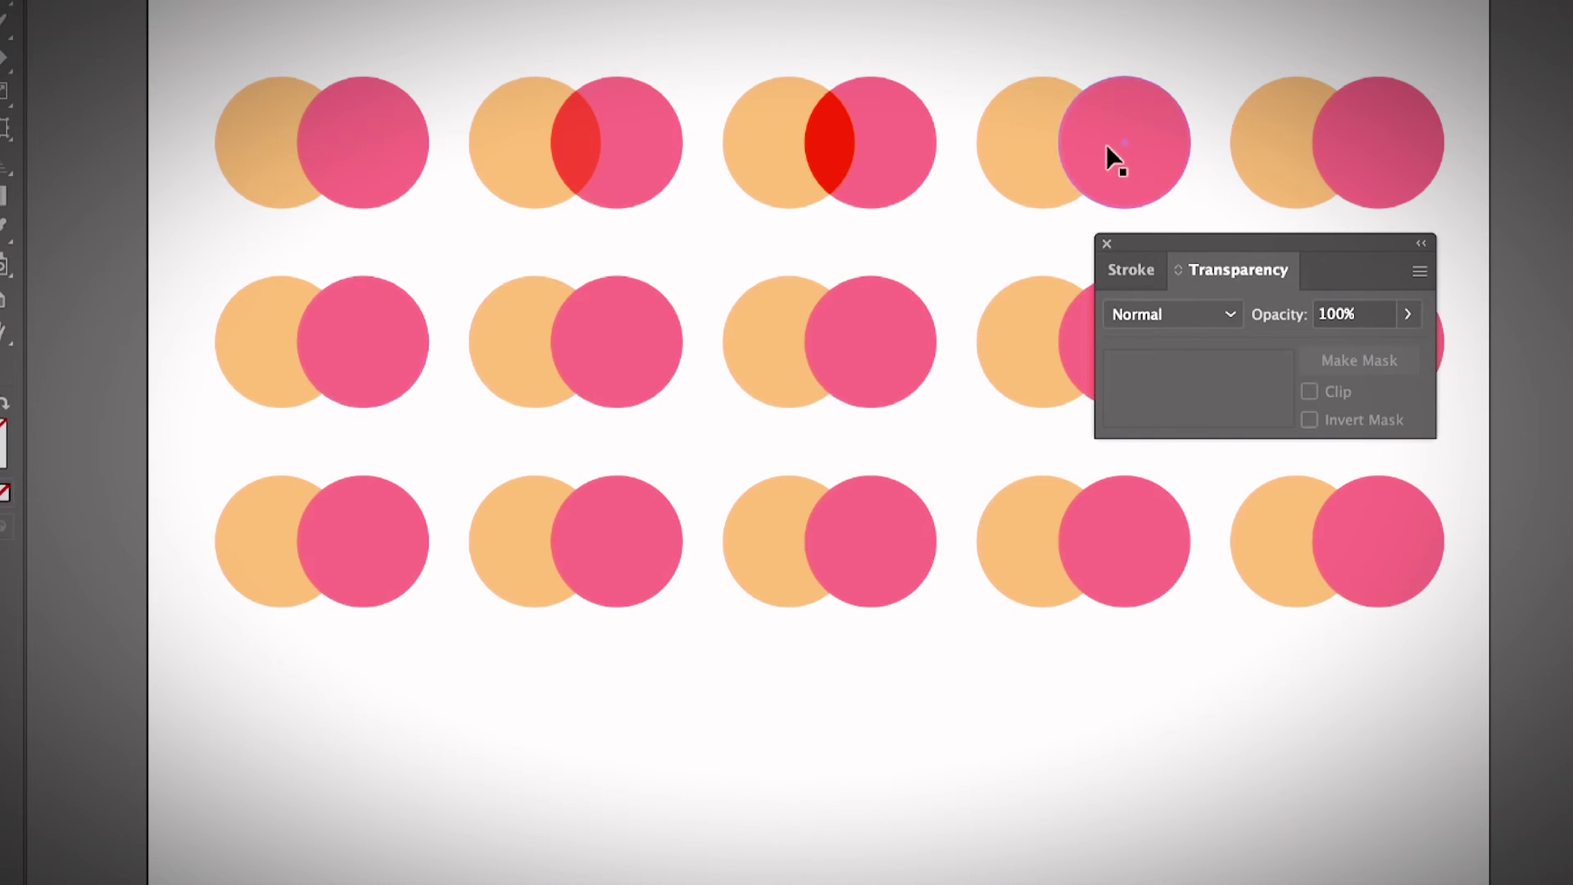
Set the fourth and fifth top-row pink circles to Lighten and Screen.
click(854, 136)
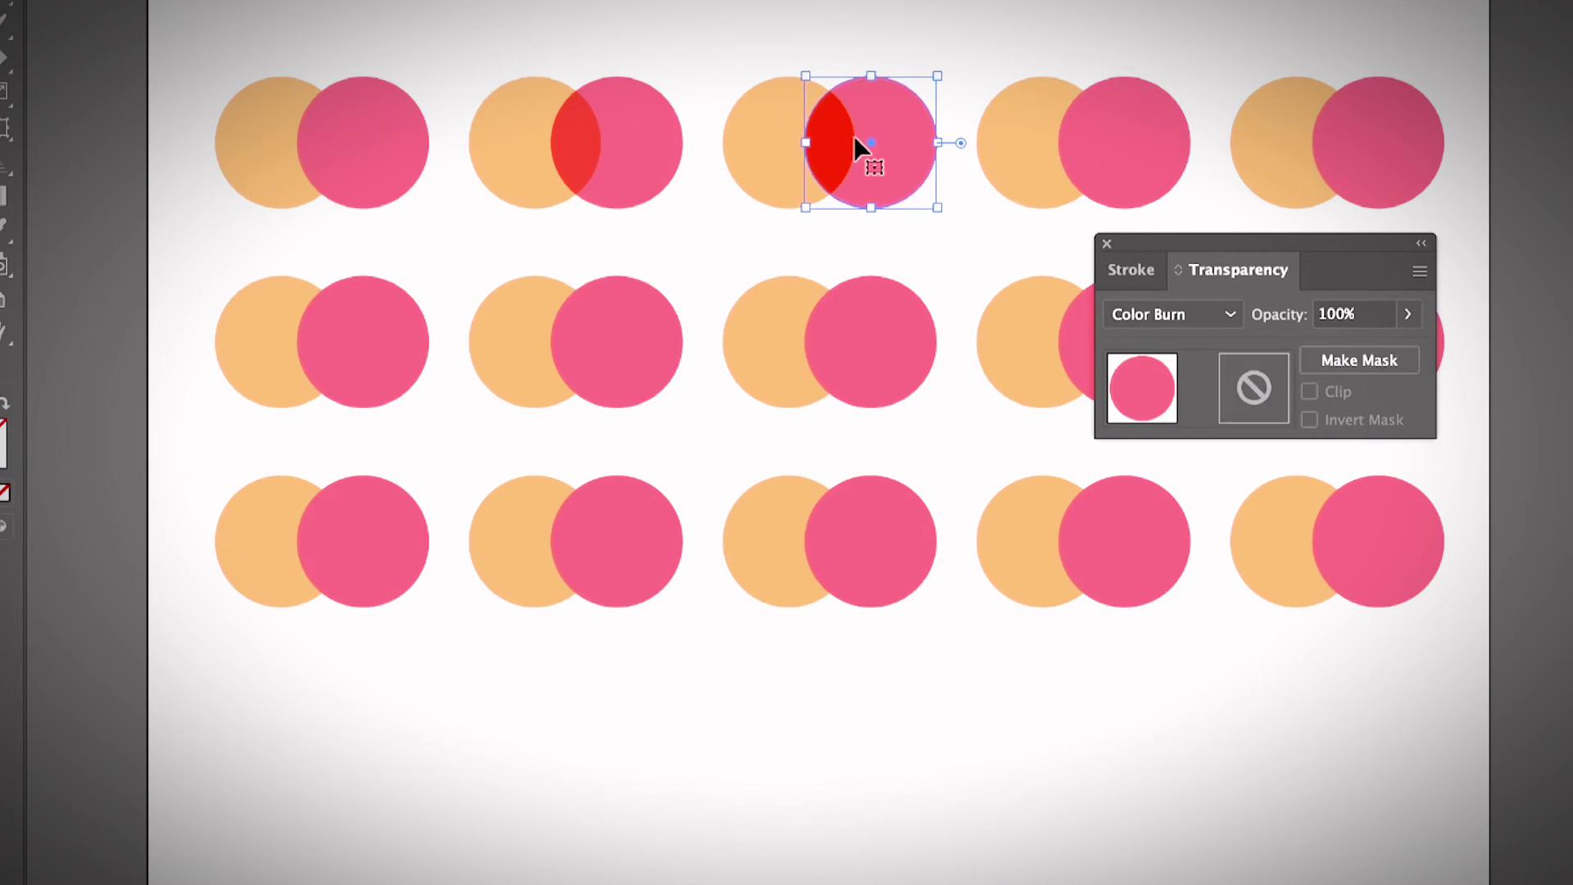
click(1102, 139)
click(1225, 315)
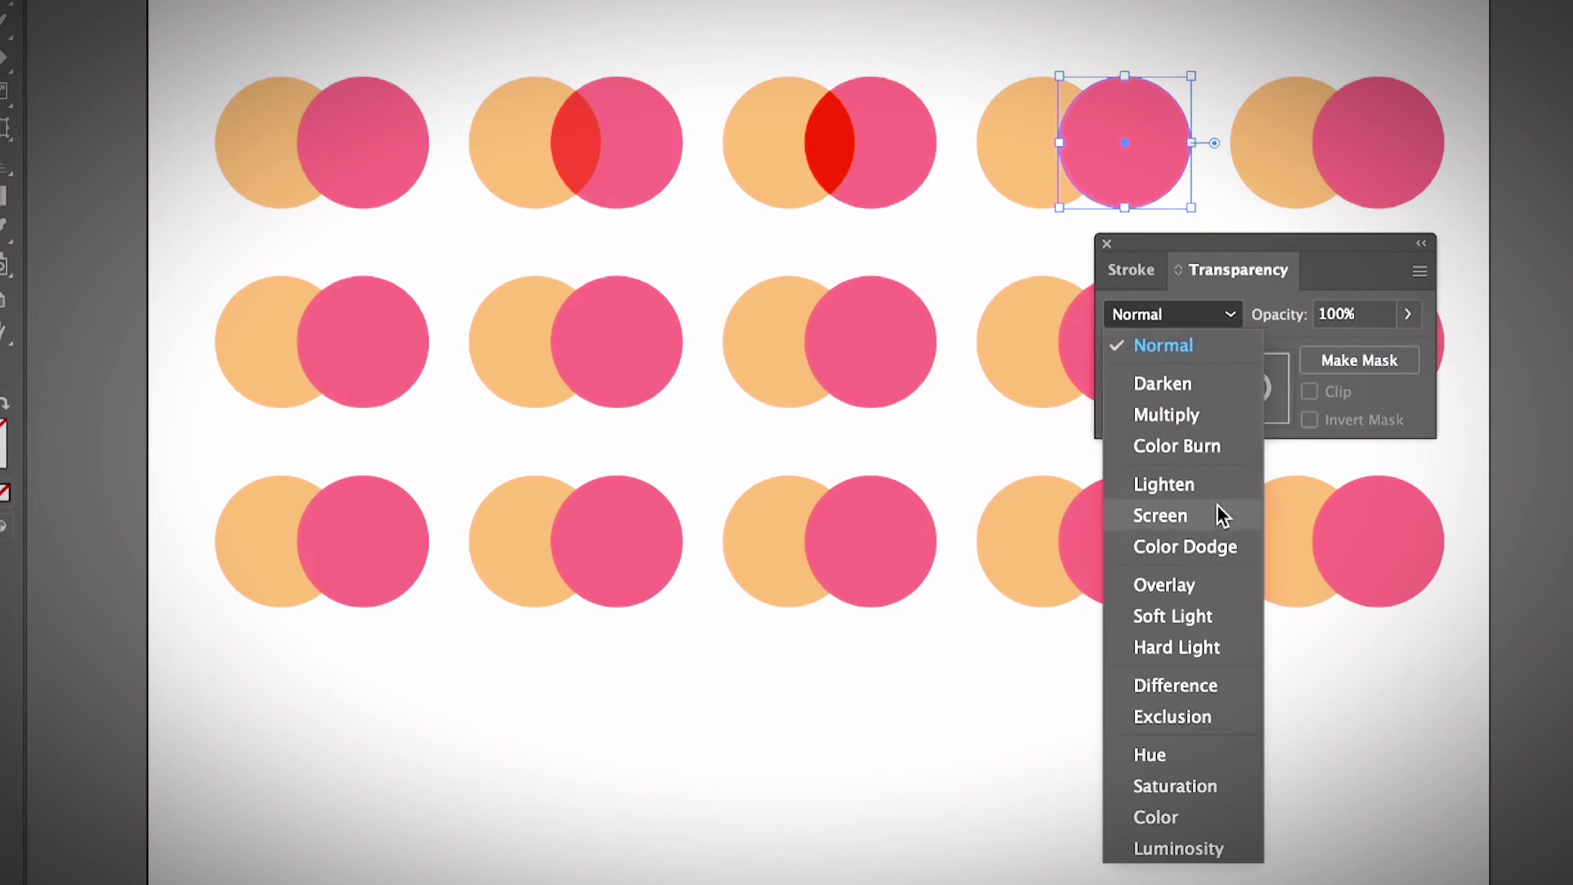
click(1211, 492)
click(1371, 125)
click(1225, 316)
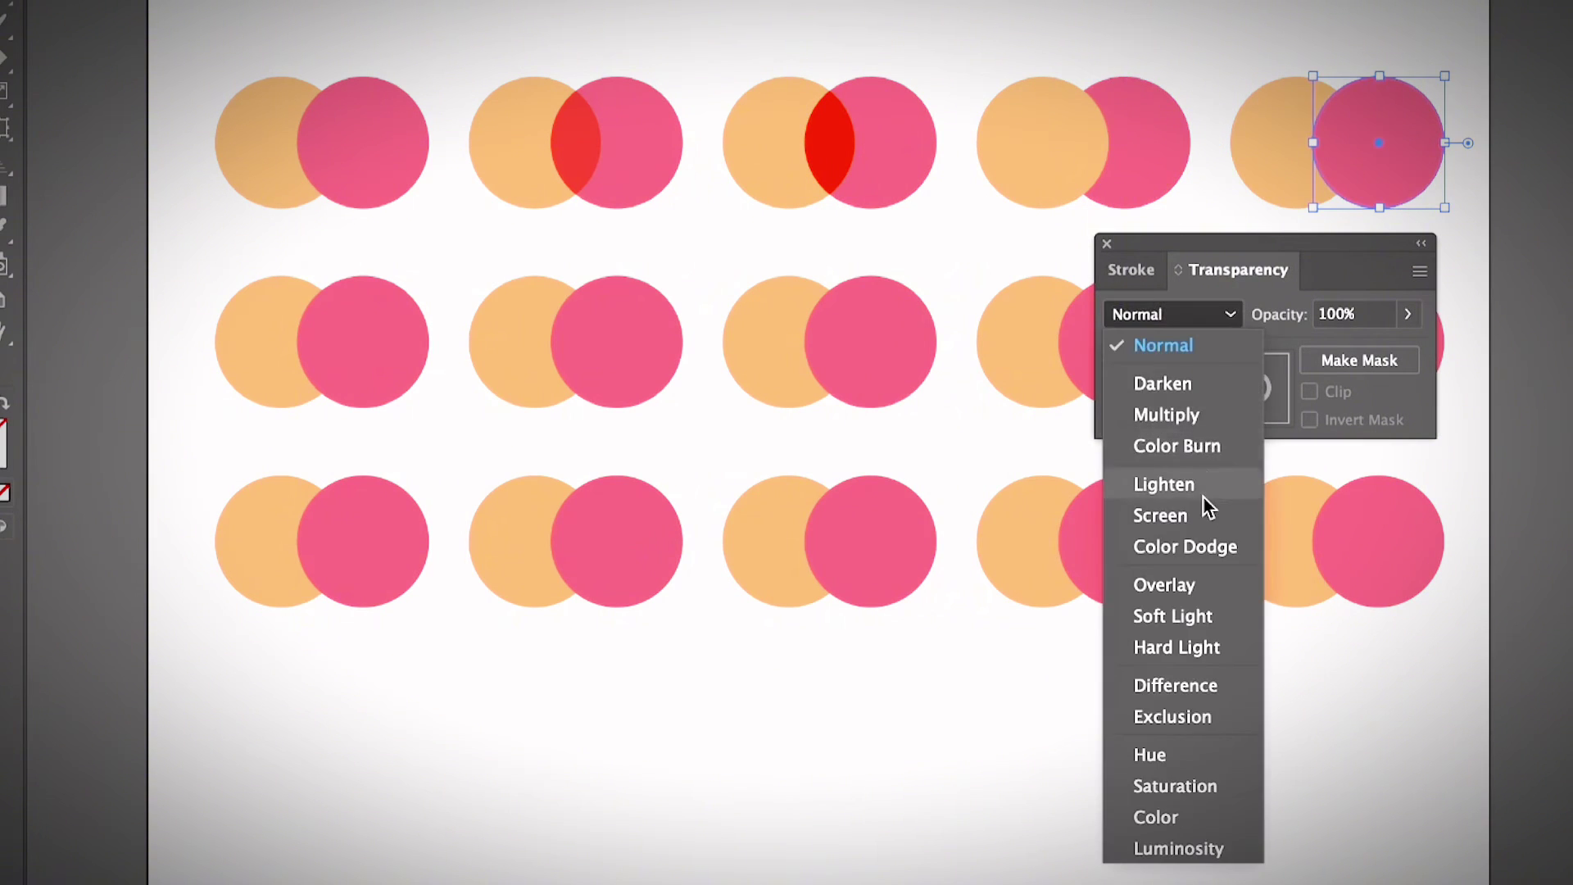
click(1193, 513)
Set the first and second middle-row pink circles to Color Dodge and Overlay.
click(341, 341)
click(1225, 315)
click(1204, 481)
click(660, 328)
click(1224, 315)
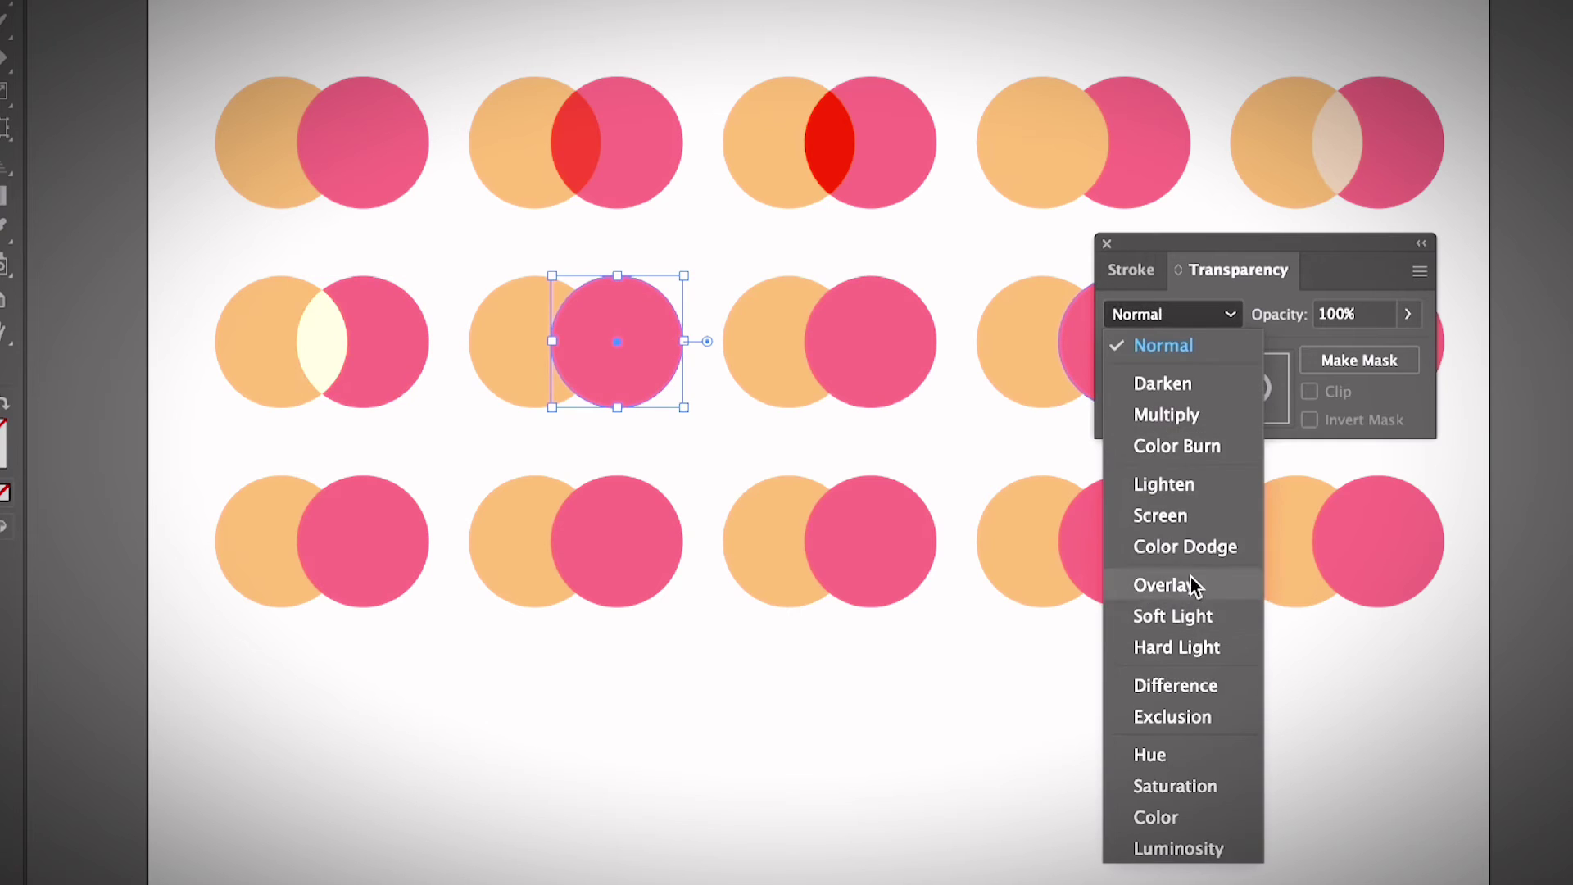
click(1197, 548)
click(336, 313)
click(623, 353)
click(1224, 315)
Set the third, fourth and fifth middle-row pink circles to Soft Light, Hard Light and Difference.
click(1255, 485)
click(811, 342)
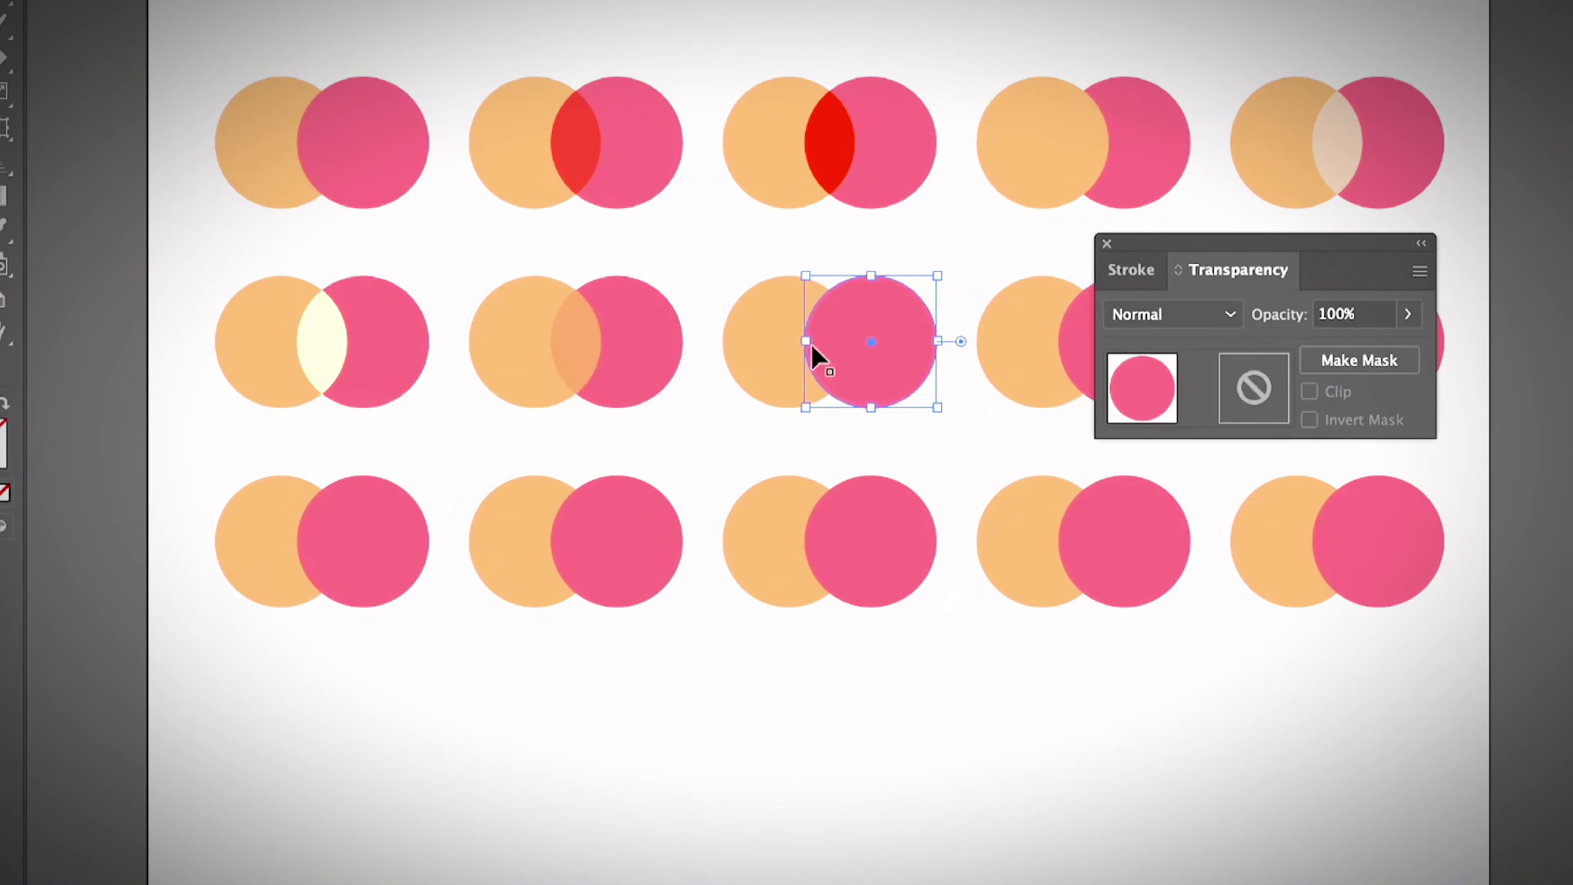
click(1225, 316)
click(1197, 617)
click(1078, 349)
click(1172, 314)
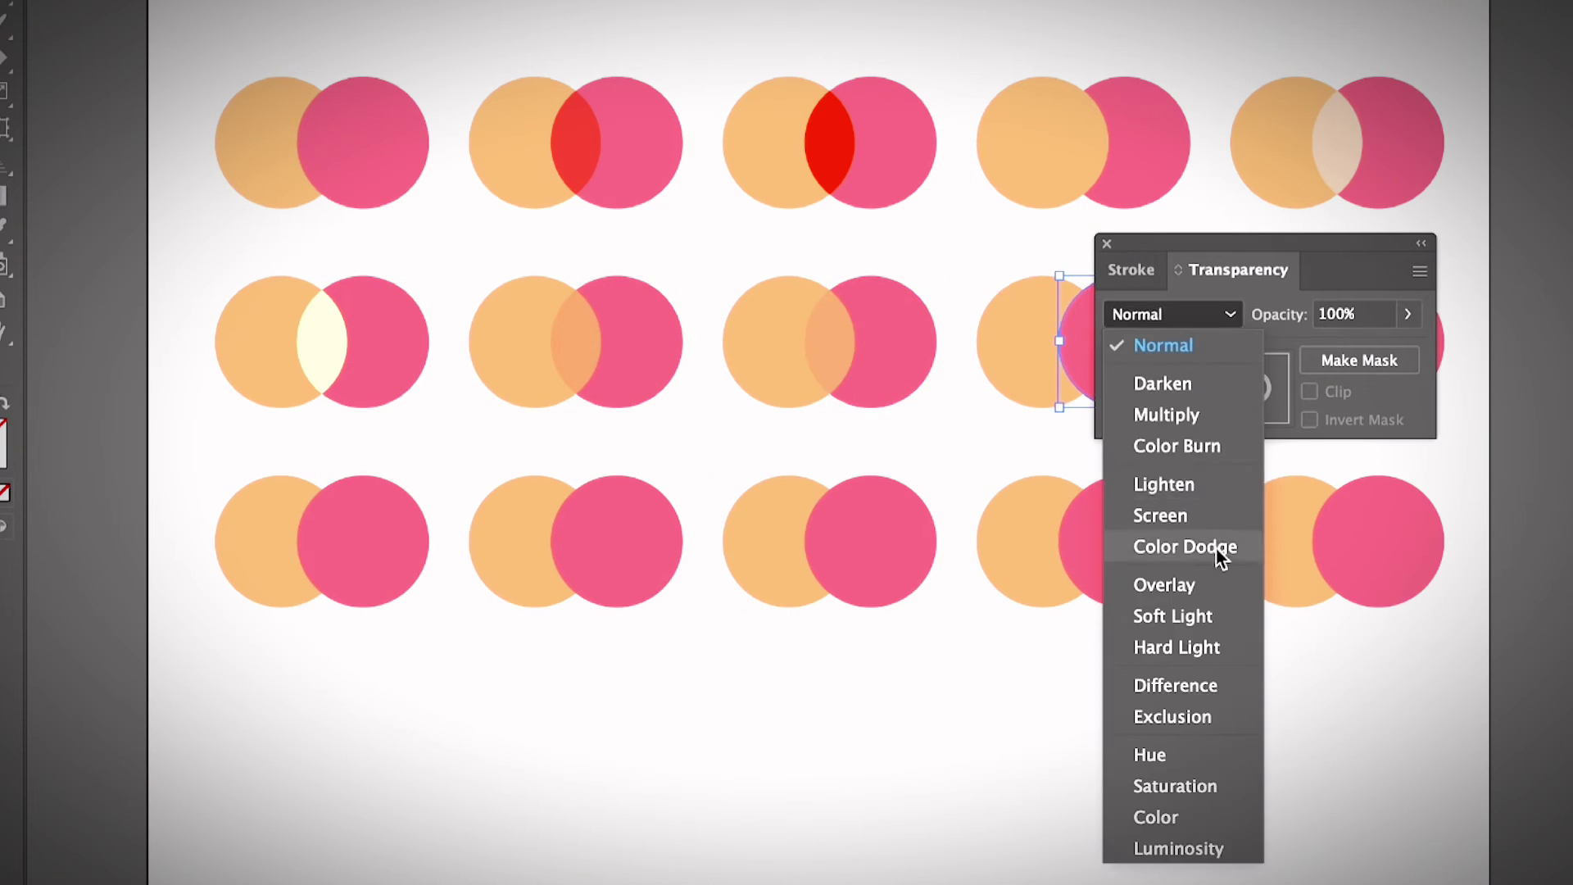
click(1177, 646)
drag(1262, 244, 1218, 739)
click(1380, 341)
click(1306, 557)
Set the first three bottom-row pink circles to Difference, Exclusion and Hue.
click(1256, 362)
click(363, 540)
click(1103, 809)
click(1057, 569)
click(616, 541)
click(1066, 810)
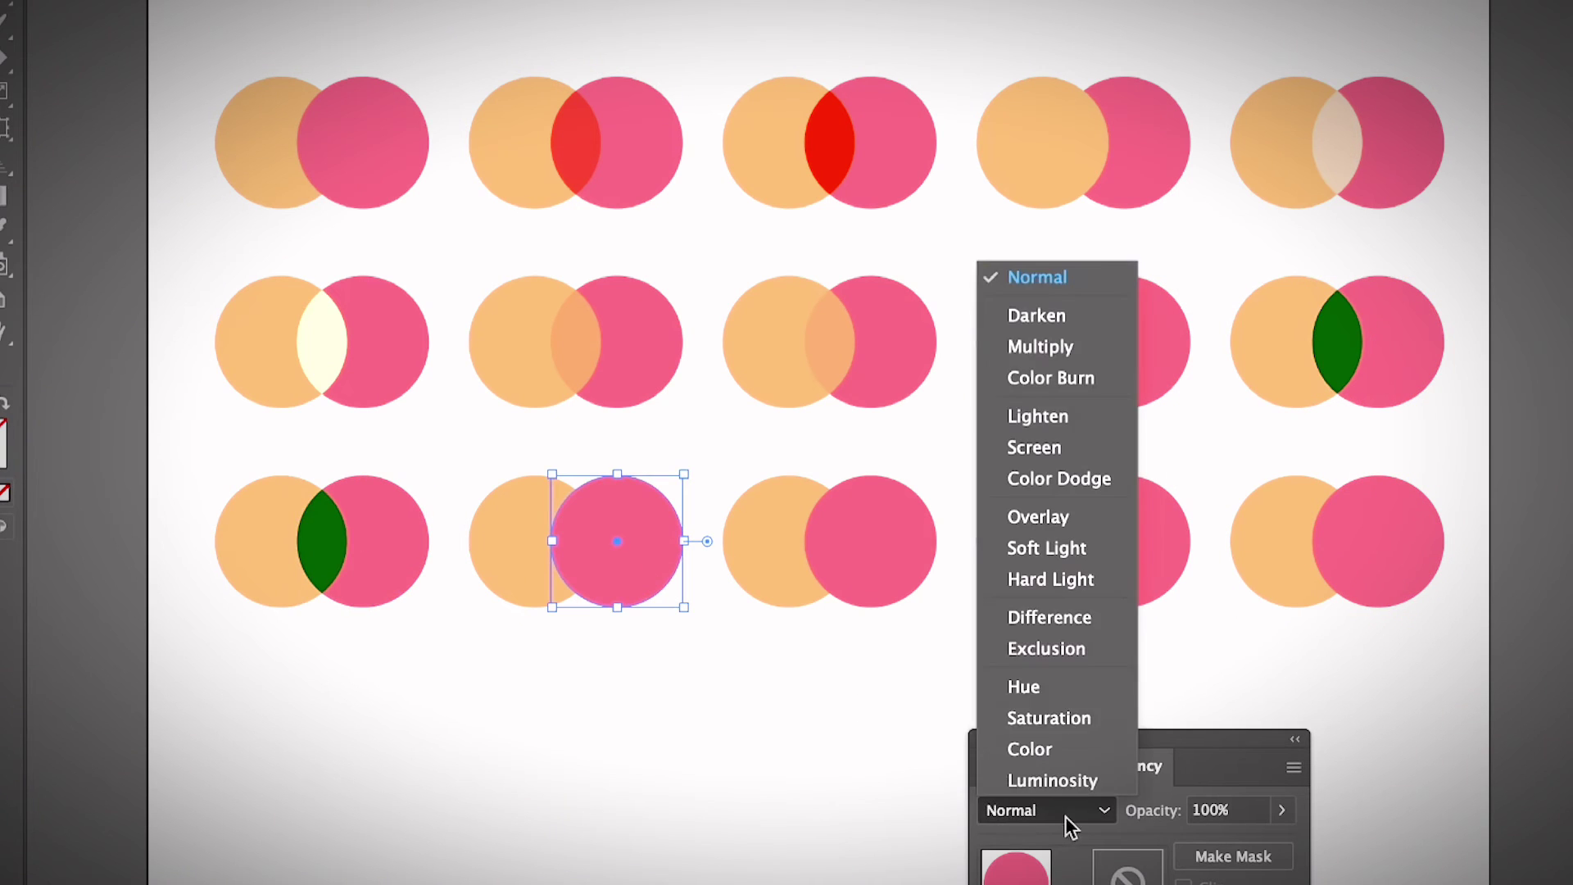
click(1069, 646)
click(871, 541)
click(1106, 810)
Set the fourth and fifth bottom-row pink circles to Saturation and Color.
click(1087, 694)
click(1125, 541)
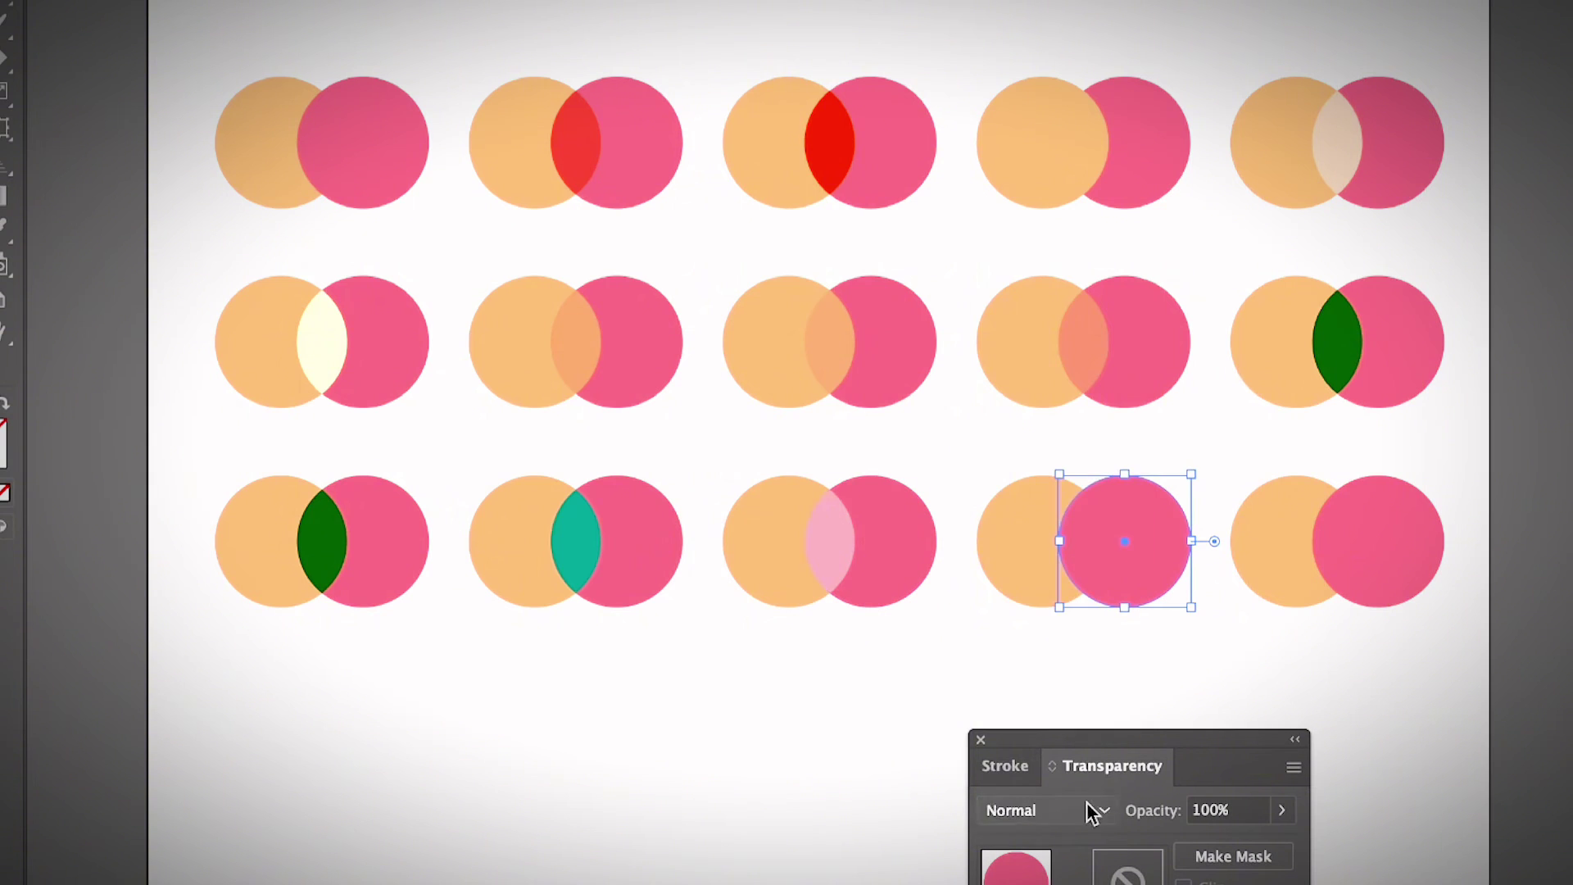
click(1065, 809)
click(1069, 720)
click(1380, 541)
click(1098, 810)
Change the first bottom-row pink circle to Luminosity, then select the whole grid.
click(1074, 749)
click(809, 687)
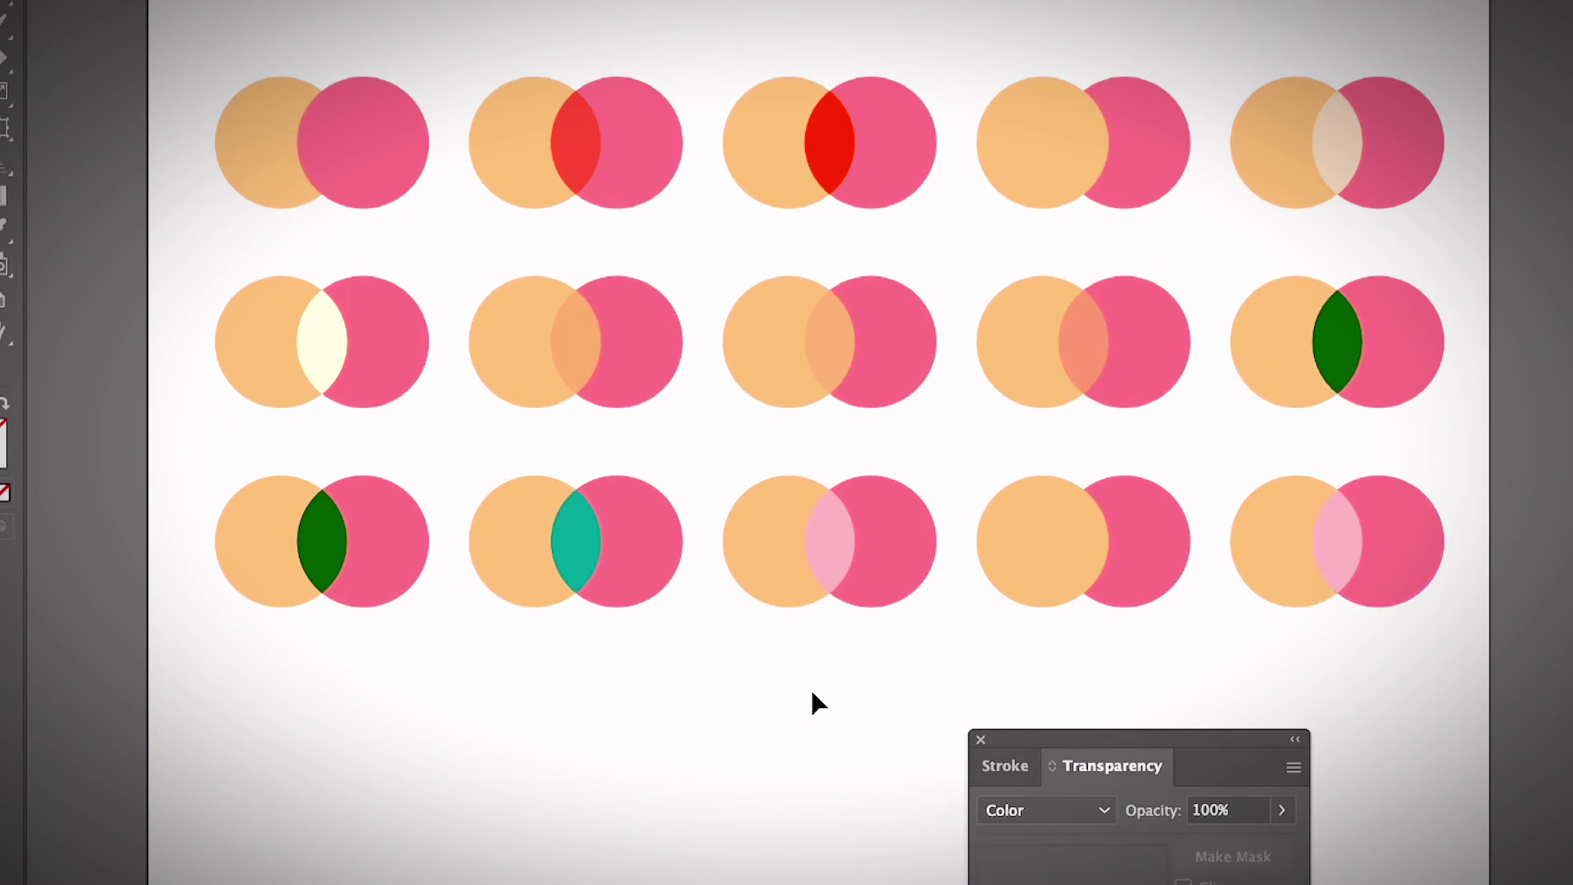
click(1103, 813)
click(1095, 874)
click(1352, 377)
click(332, 534)
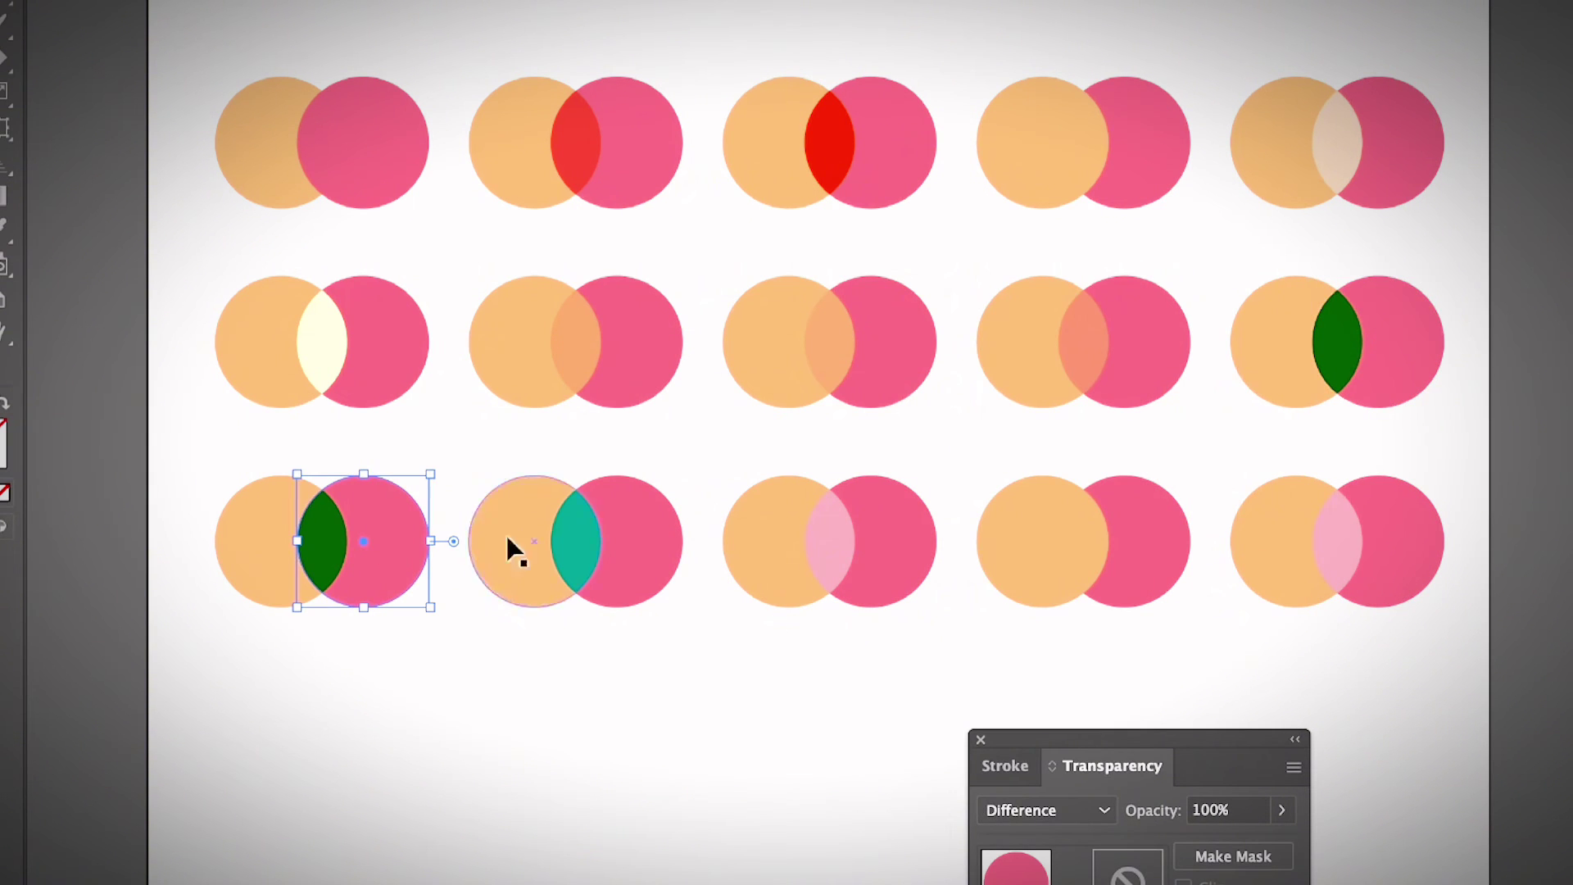
click(1066, 810)
click(1057, 780)
click(569, 747)
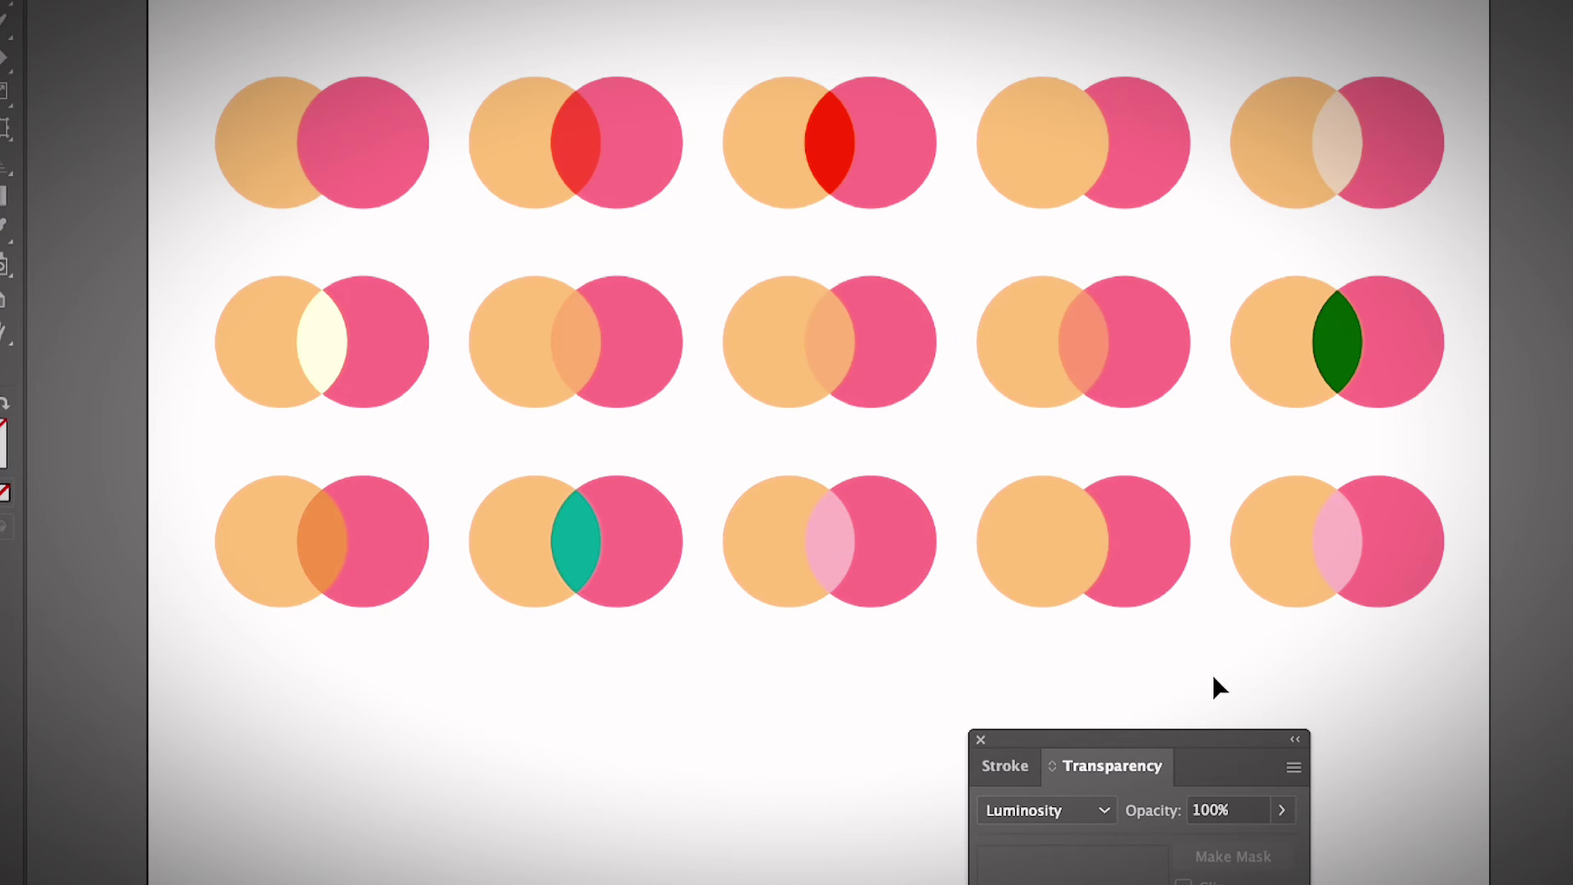
key(ctrl+a)
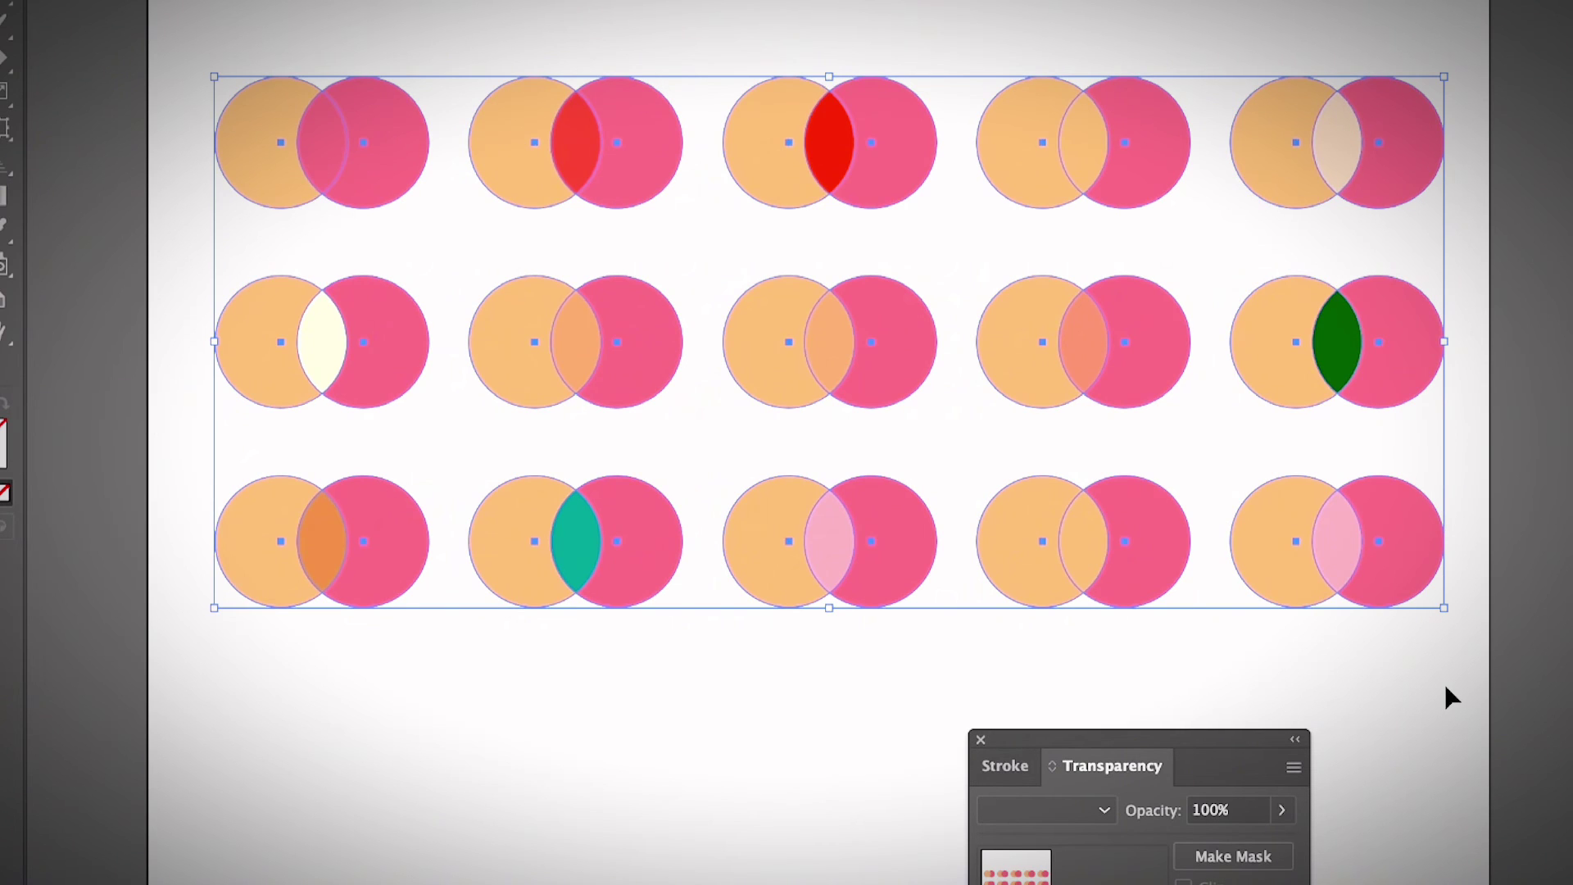
click(1445, 687)
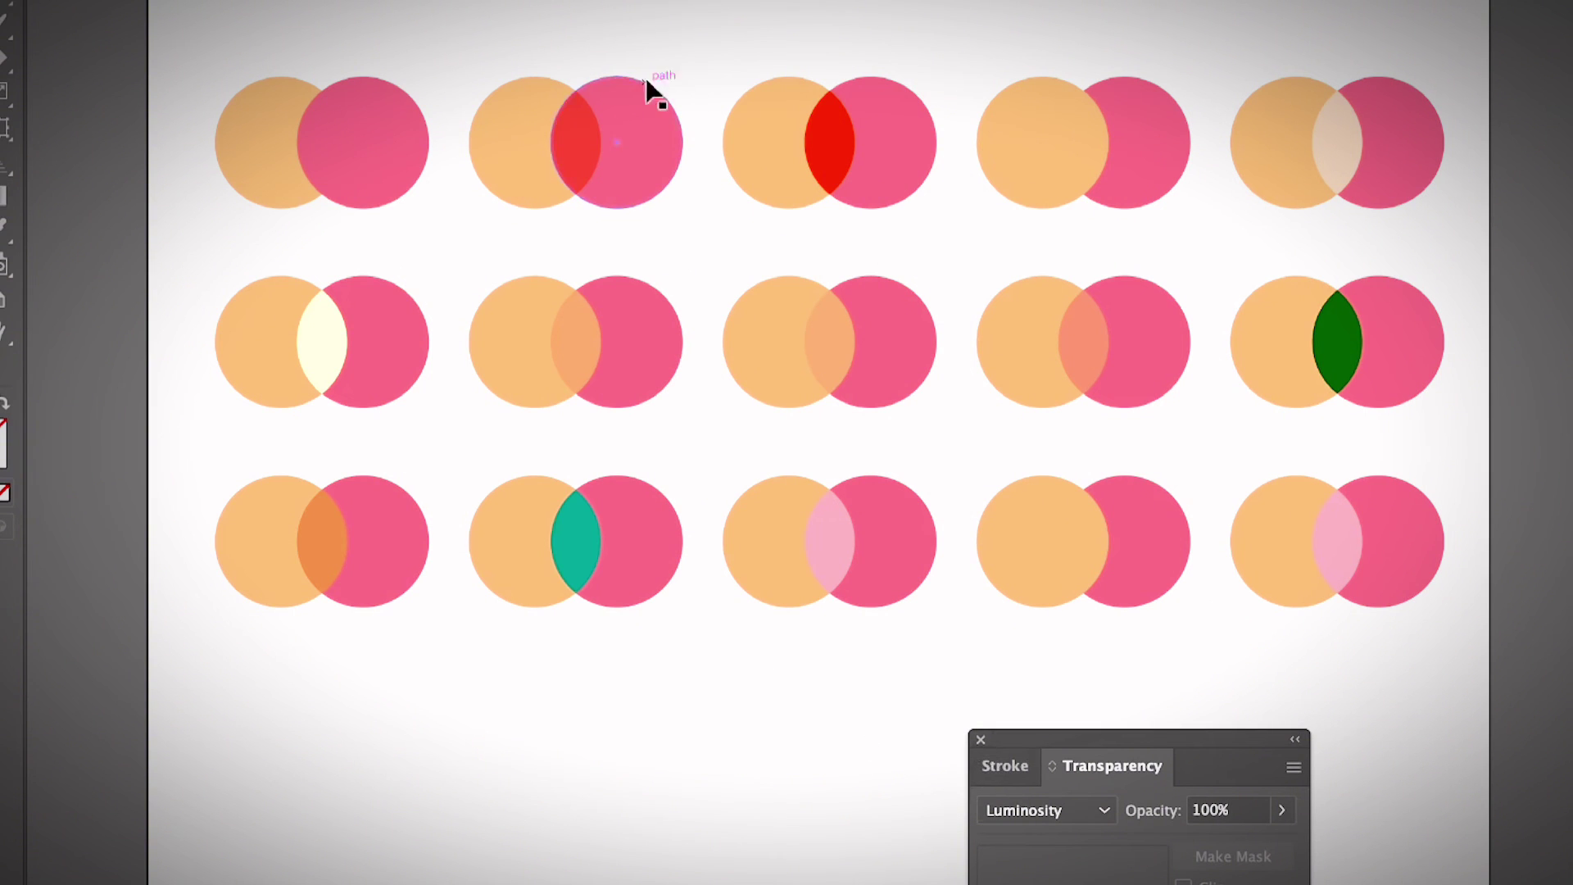
click(619, 131)
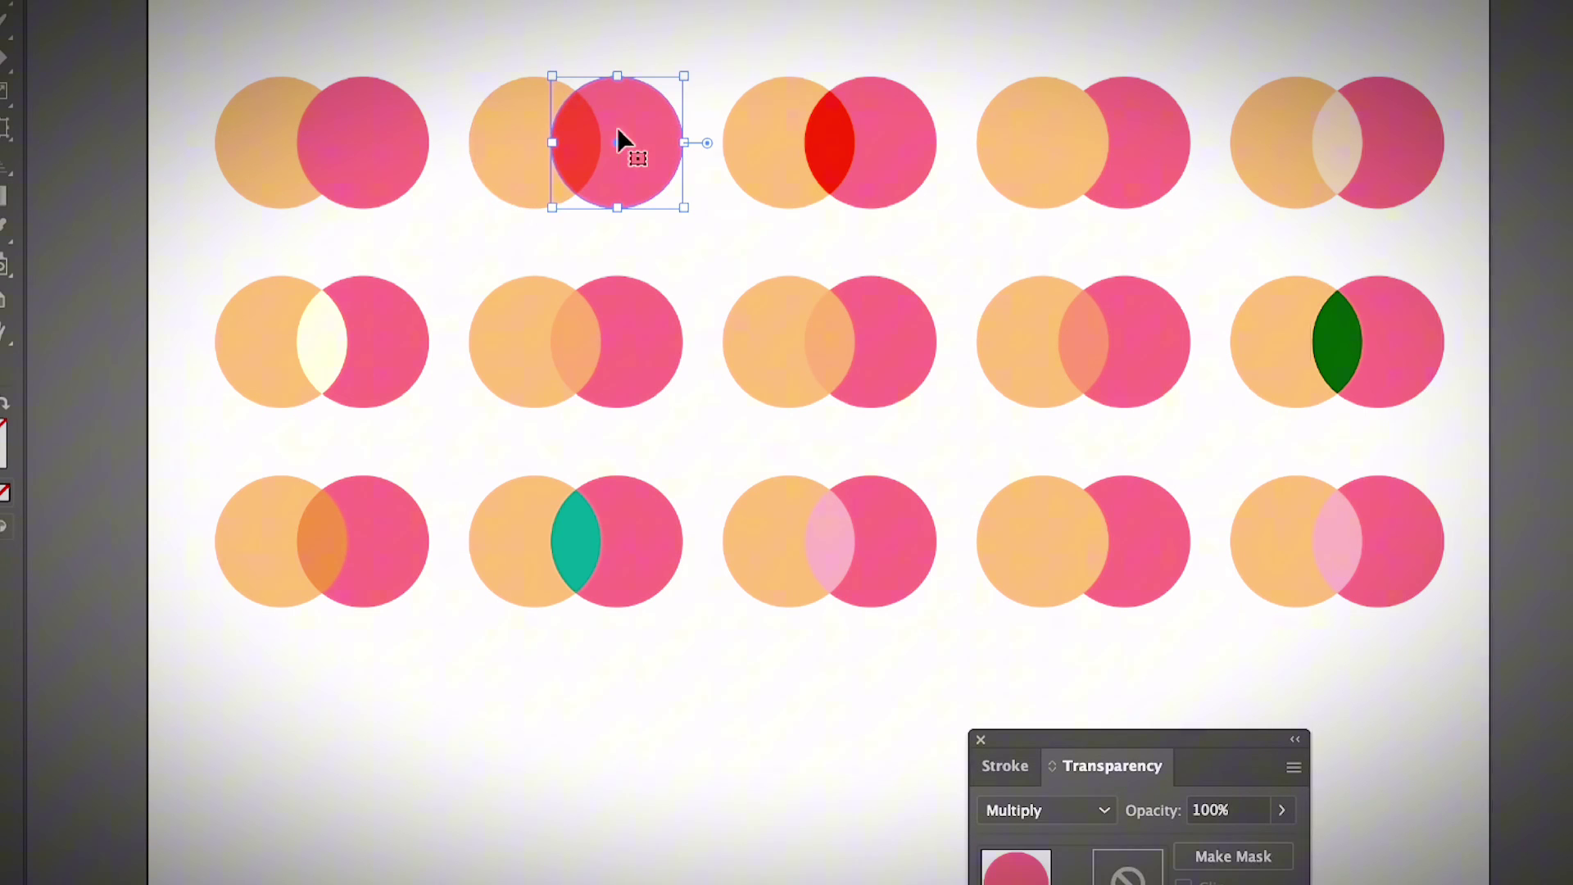
click(634, 27)
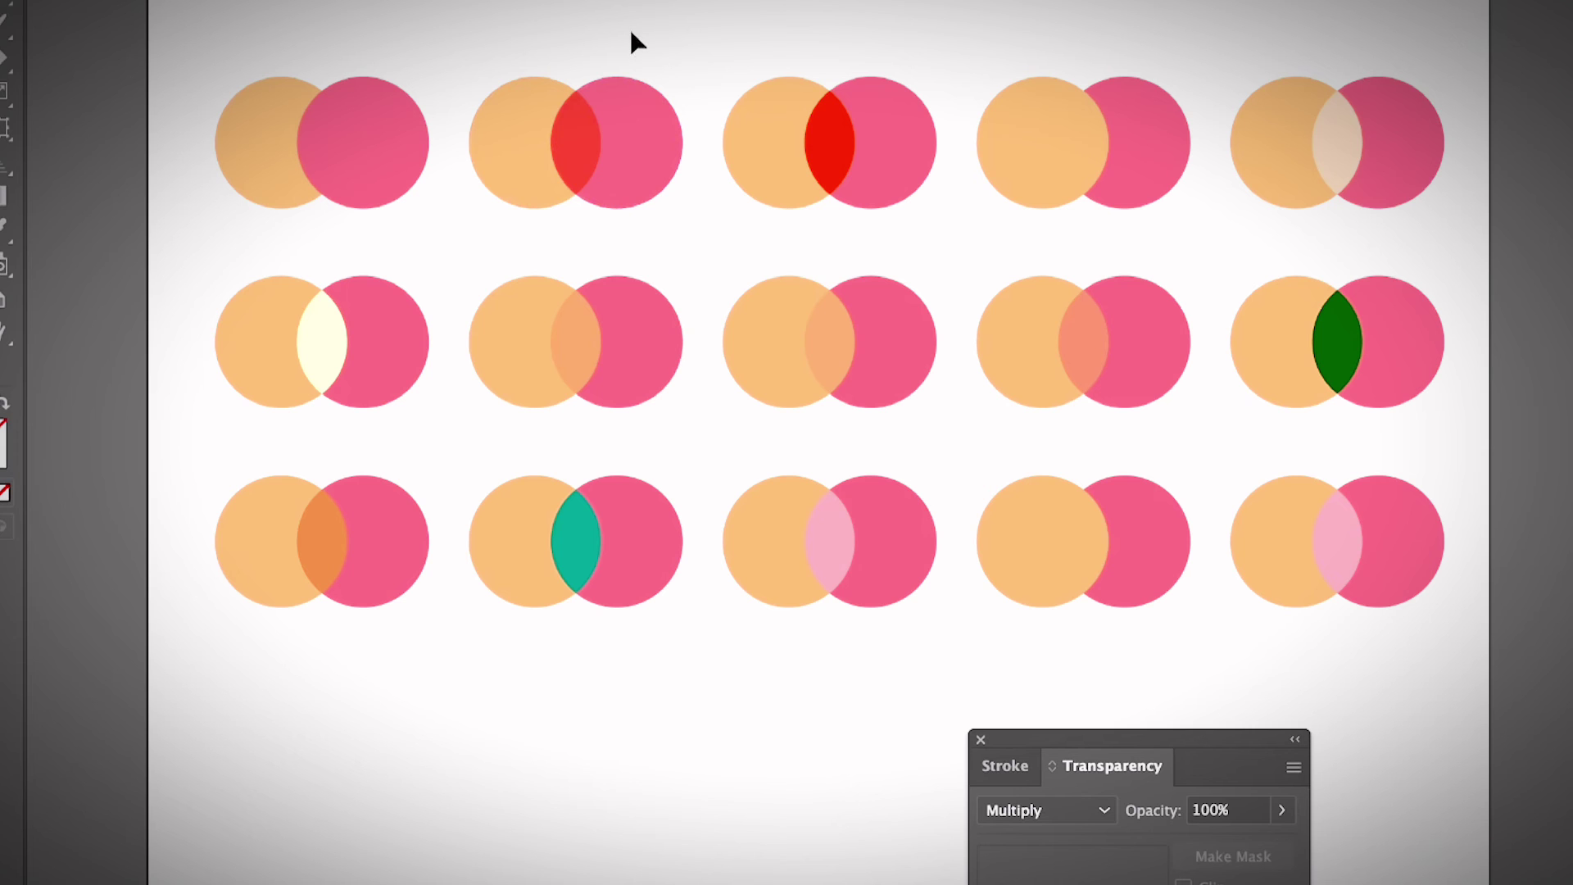